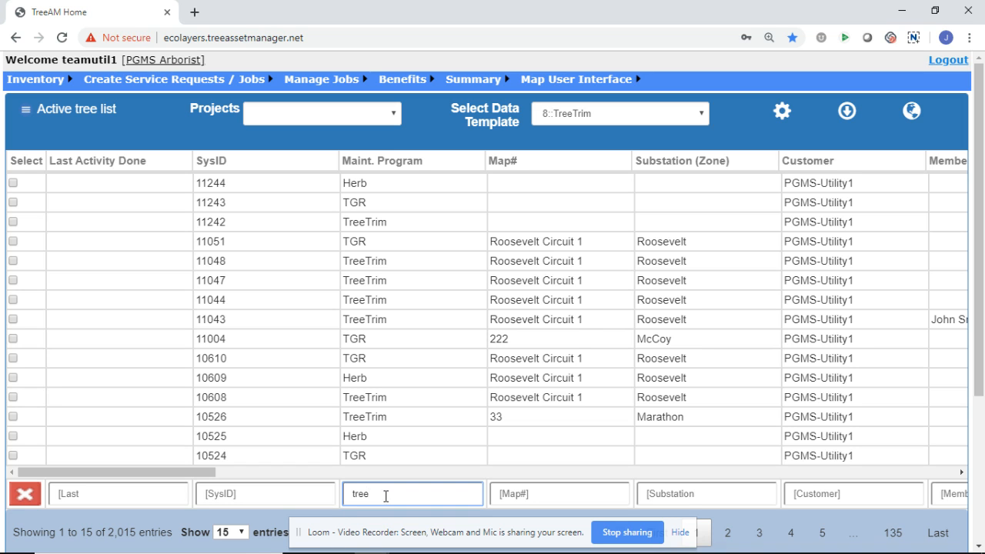
Step: Filter the active tree list by maintenance program "tree" and map number "roose"
{"action": "key", "text": "Return"}
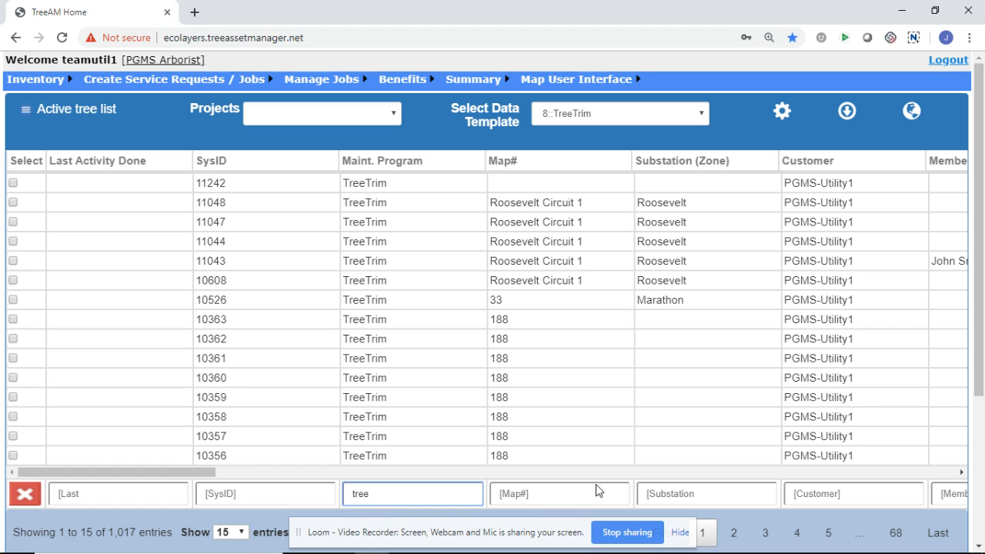
{"action": "left_click", "coordinate": [637, 496]}
{"action": "left_click", "coordinate": [622, 493]}
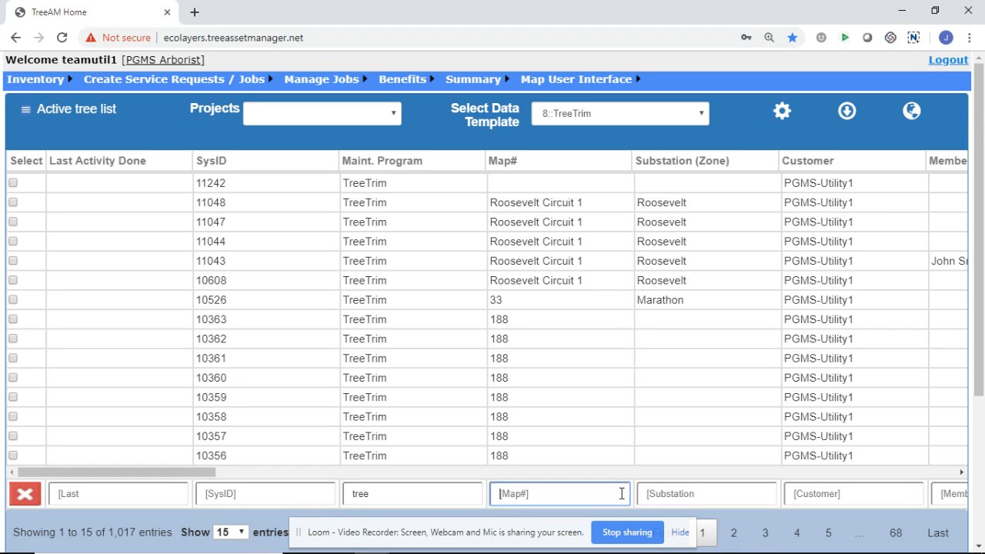
{"action": "type", "text": "roose"}
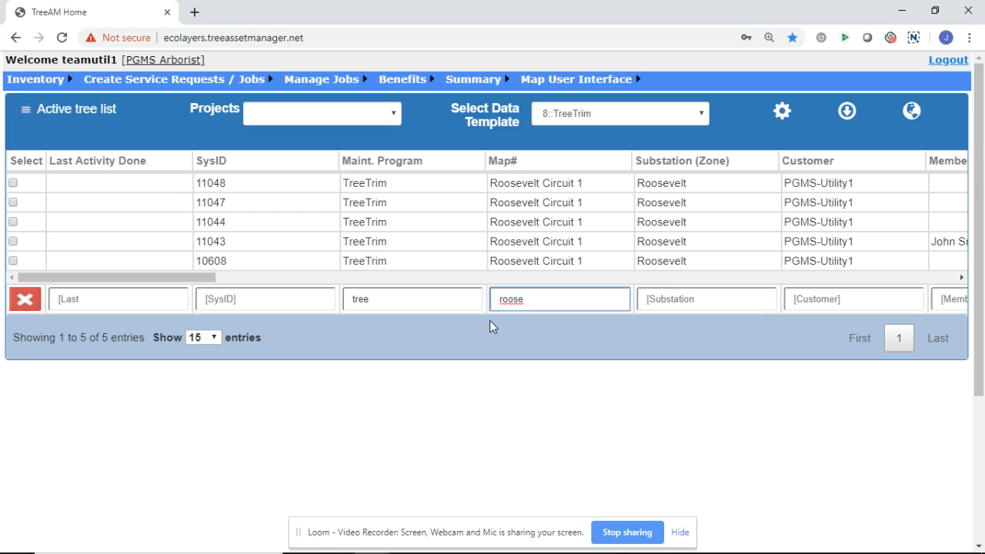
Step: Convert the filtered trees to an ATL and confirm its creation
{"action": "left_click", "coordinate": [26, 114]}
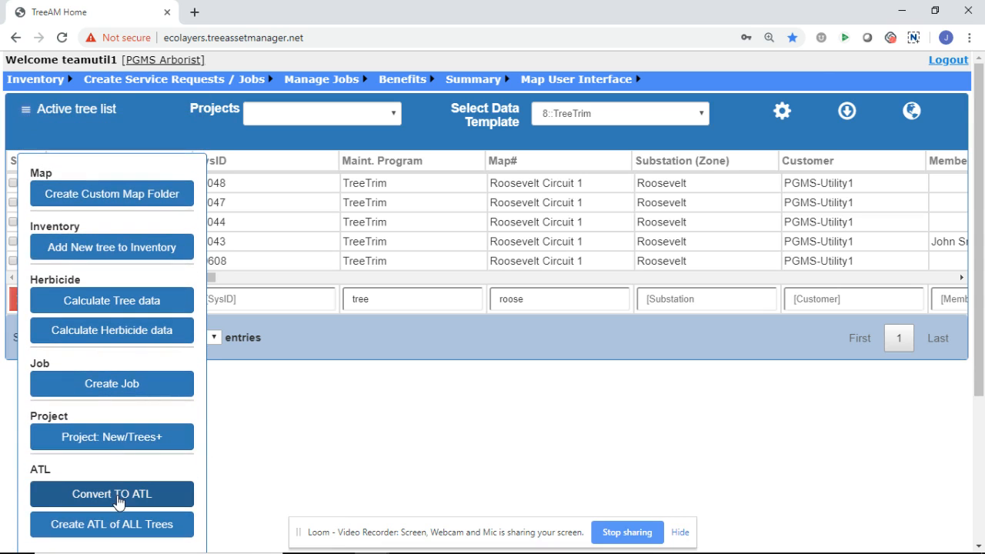
{"action": "left_click", "coordinate": [118, 504]}
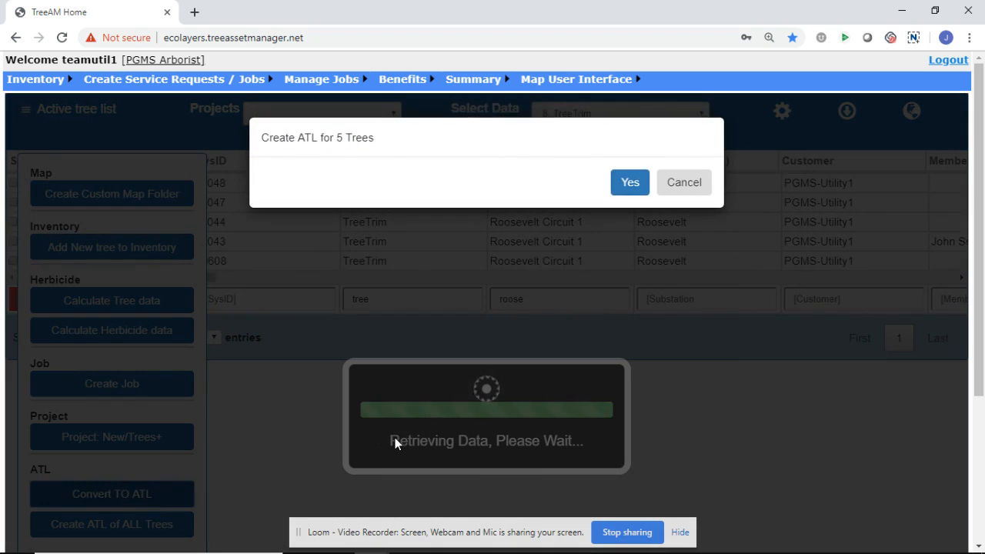
{"action": "left_click", "coordinate": [631, 183]}
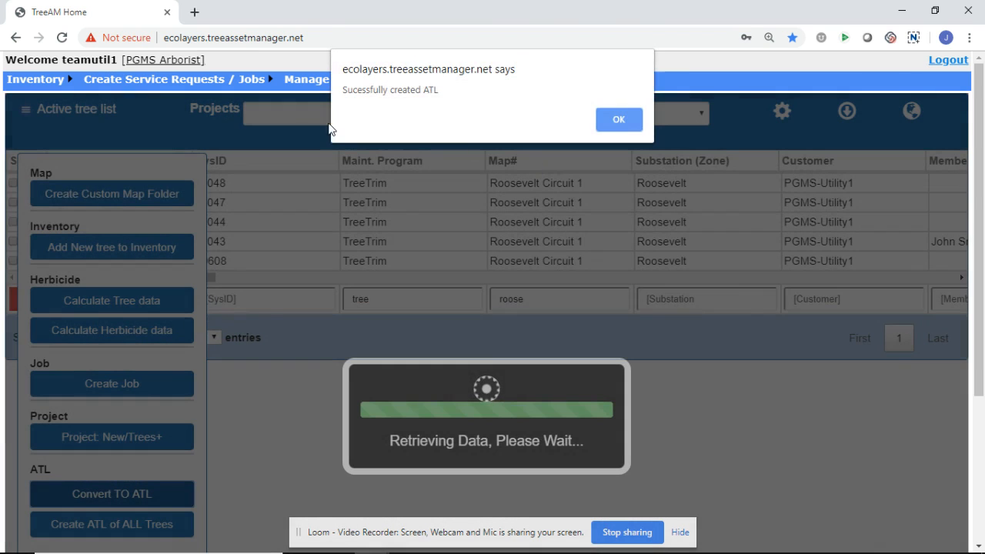
{"action": "left_click", "coordinate": [618, 124]}
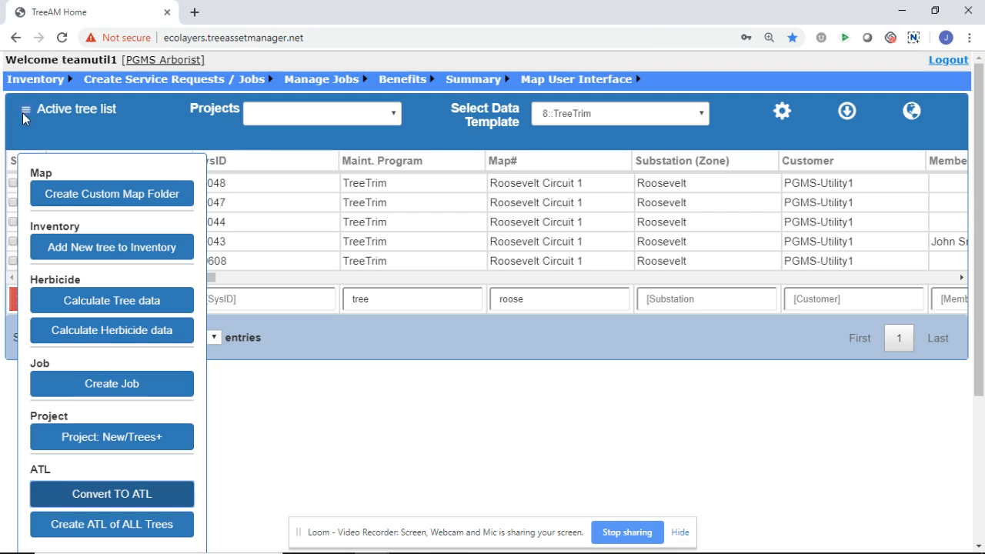
{"action": "left_click", "coordinate": [24, 110]}
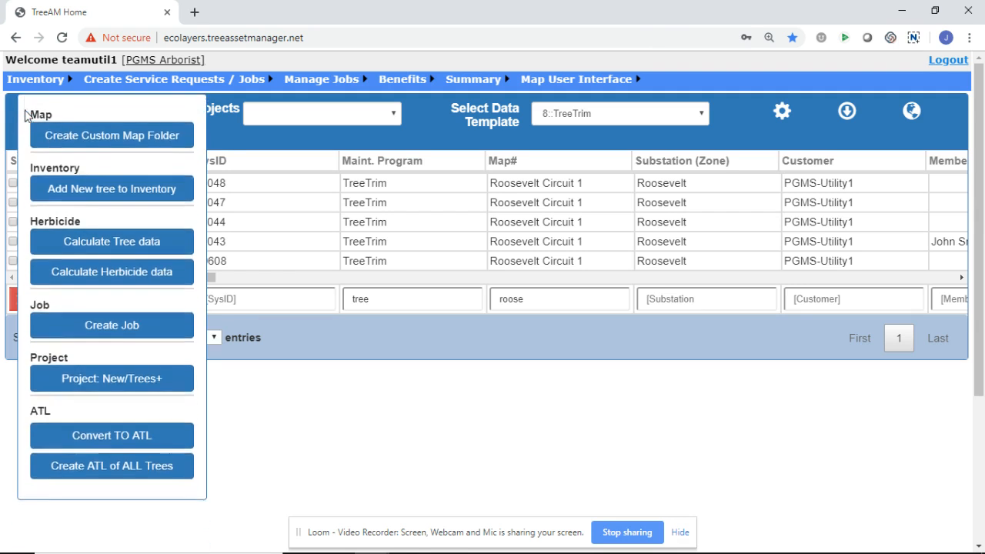
Step: Mass edit the ATL to set the Work Done Status of all its trees to Partial
{"action": "mouse_move", "coordinate": [51, 85]}
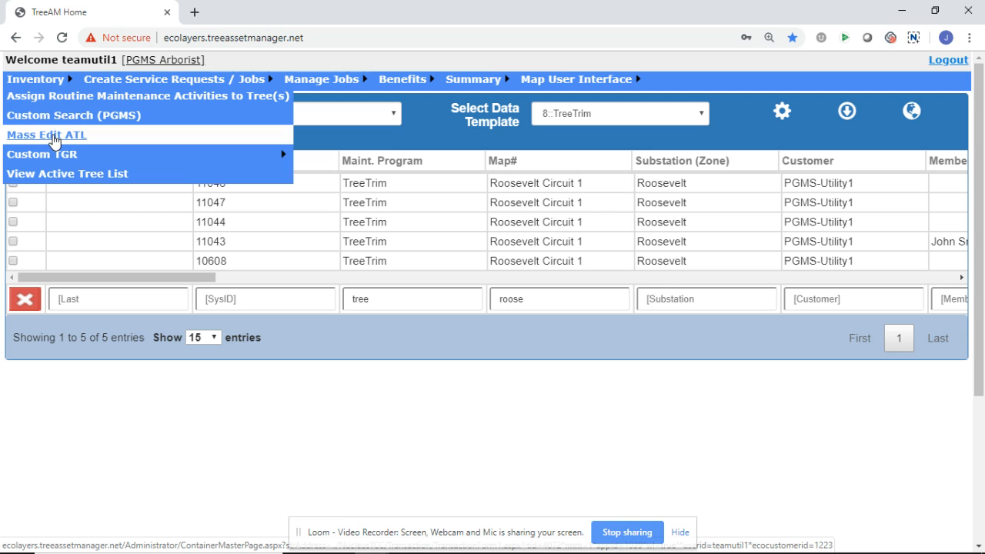
{"action": "left_click", "coordinate": [54, 140]}
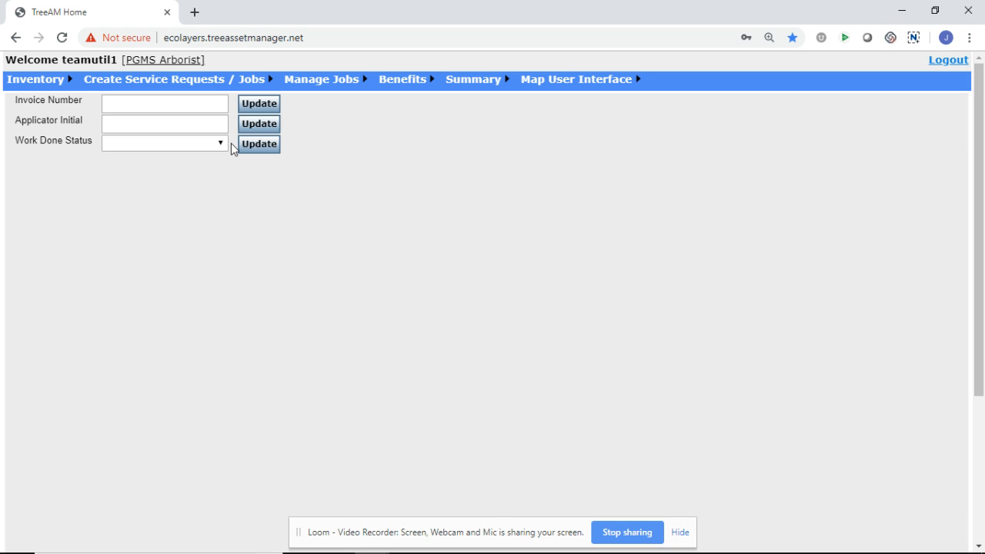
{"action": "left_click", "coordinate": [220, 147]}
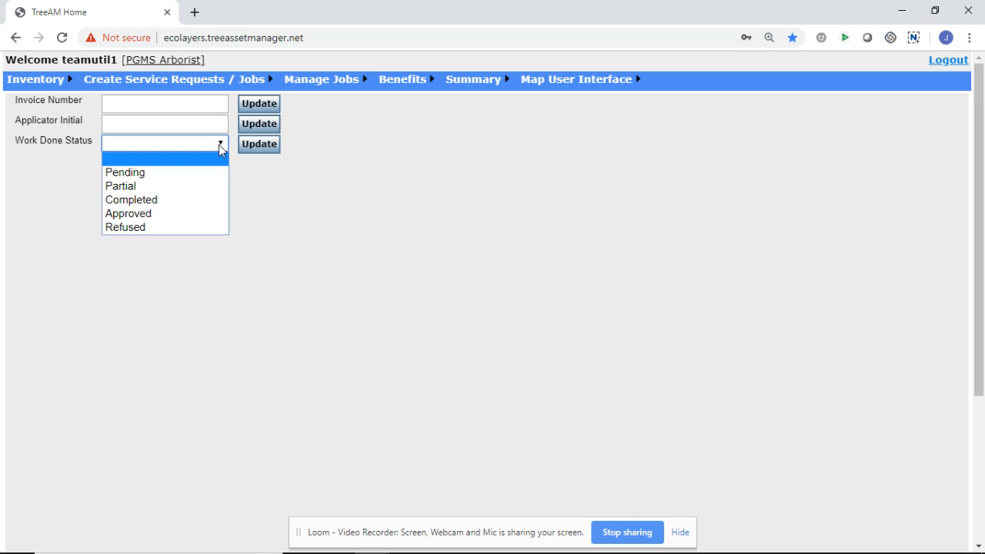
{"action": "left_click", "coordinate": [179, 189]}
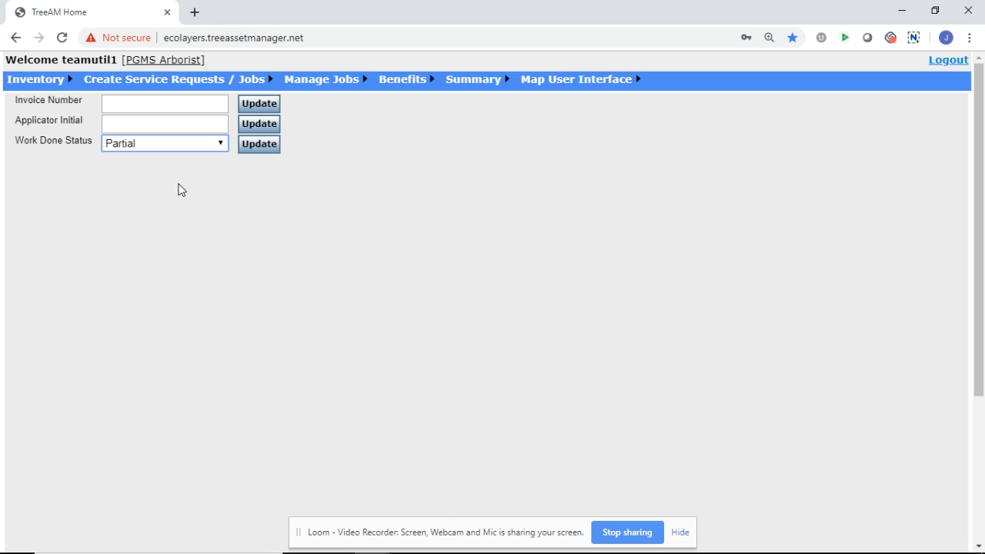
{"action": "left_click", "coordinate": [265, 145]}
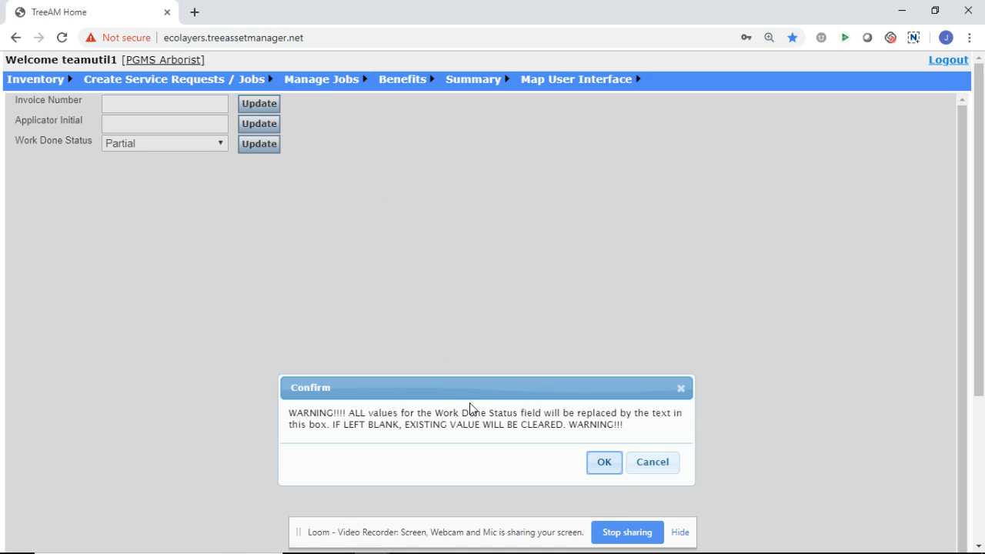
{"action": "left_click", "coordinate": [601, 464]}
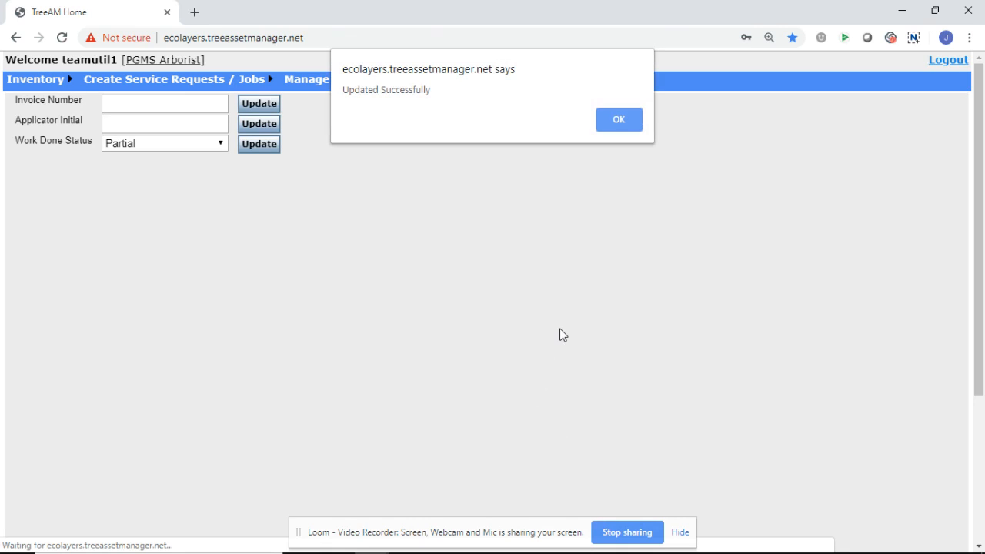
{"action": "left_click", "coordinate": [628, 122]}
Step: View the active tree list and check the Work Done Status column for the ATL trees
{"action": "mouse_move", "coordinate": [131, 80]}
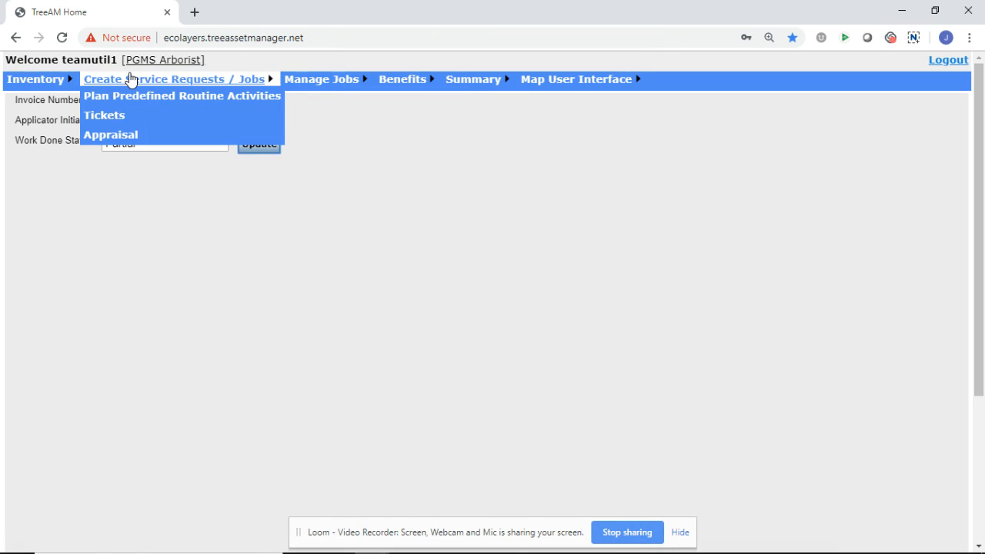
{"action": "mouse_move", "coordinate": [39, 79]}
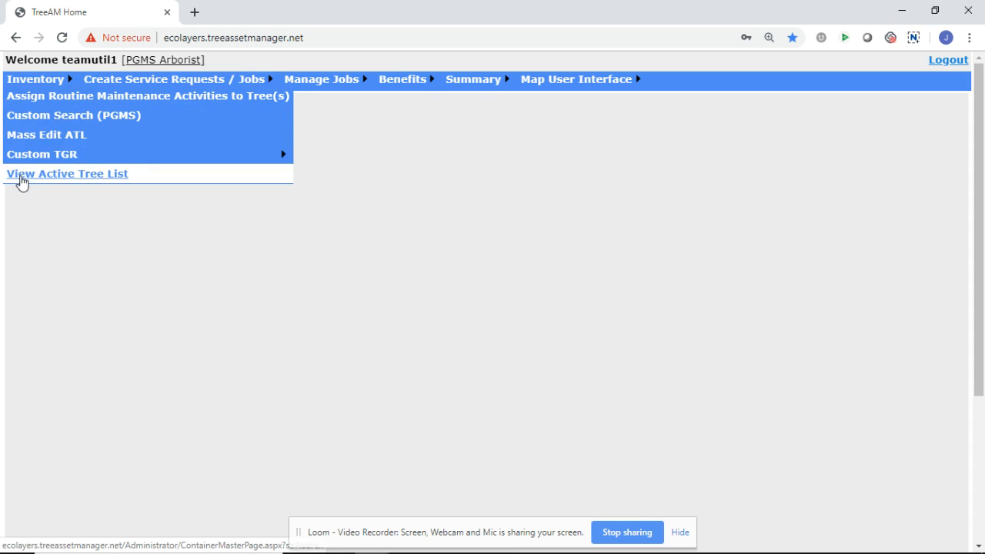
{"action": "left_click", "coordinate": [22, 177]}
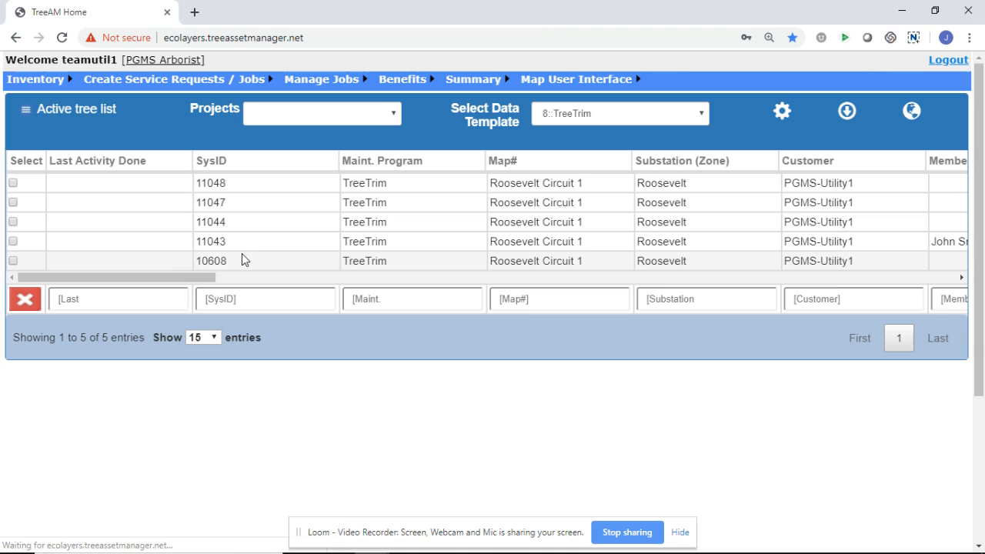
{"action": "left_click_drag", "start_coordinate": [194, 275], "coordinate": [661, 268]}
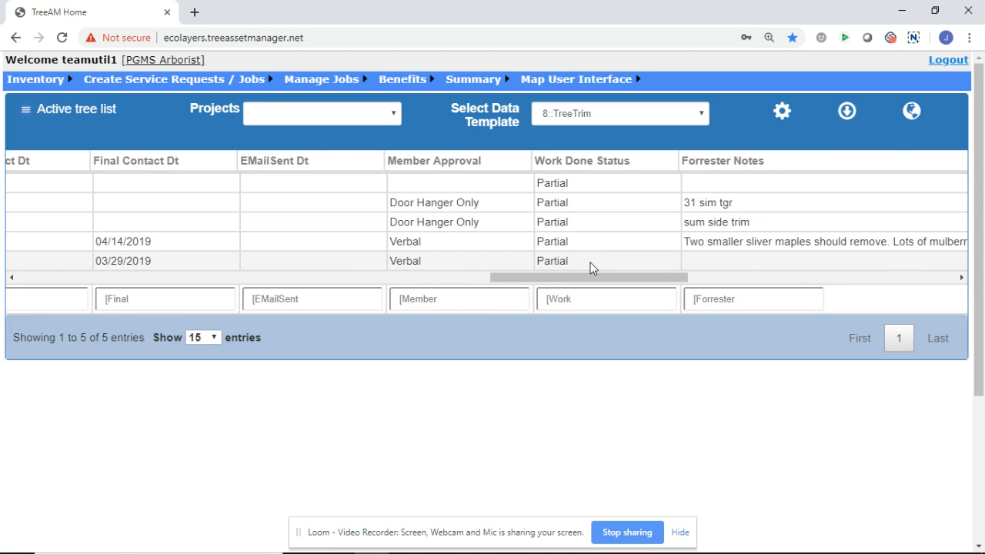
{"action": "left_click_drag", "start_coordinate": [582, 279], "coordinate": [561, 279]}
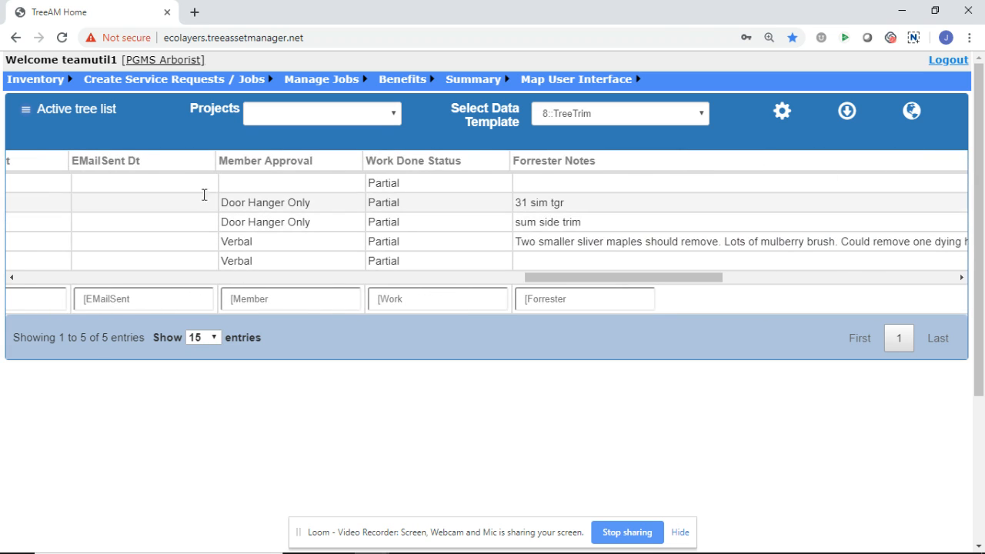
Step: Mass edit the ATL to set the Work Done Status of all its trees to Completed
{"action": "mouse_move", "coordinate": [34, 81]}
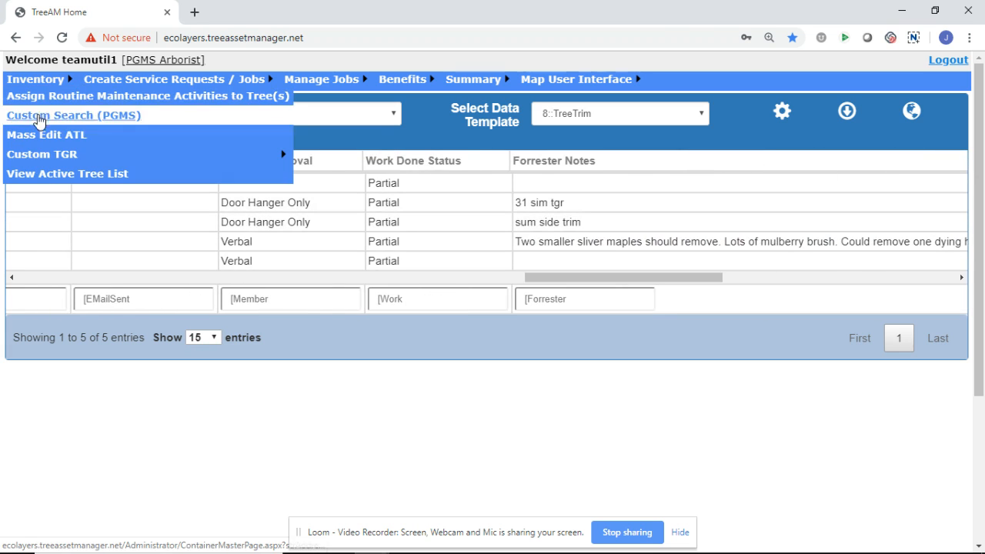
{"action": "left_click", "coordinate": [42, 137]}
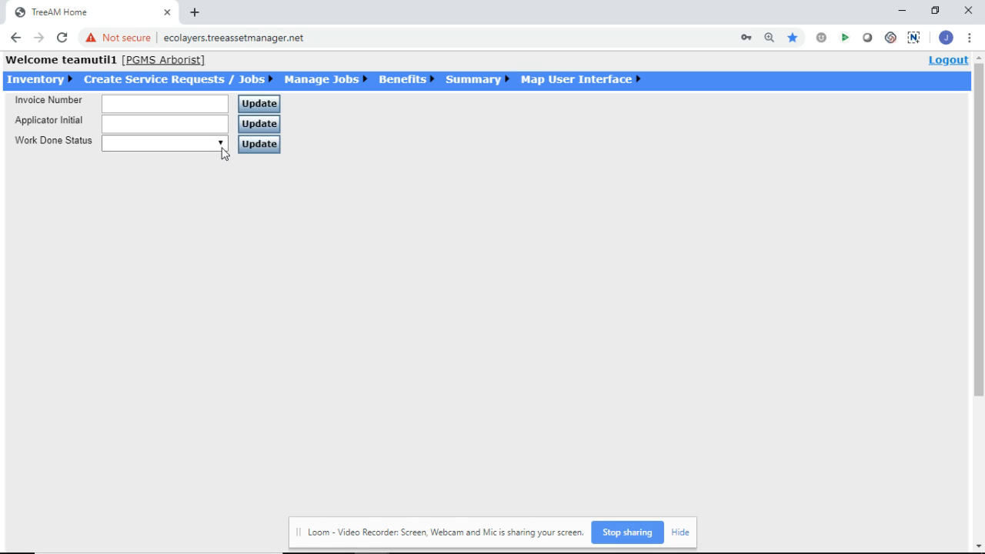
{"action": "left_click", "coordinate": [221, 146]}
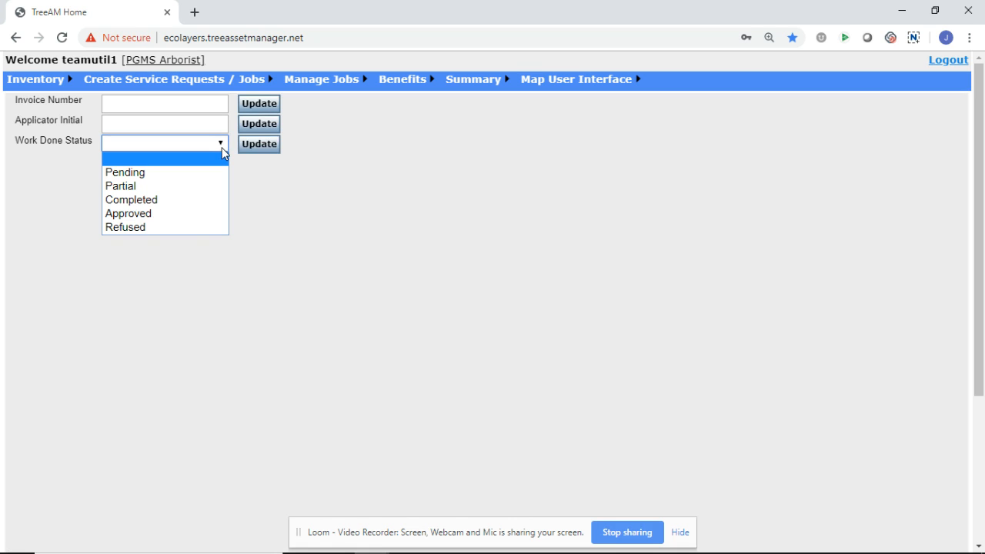
{"action": "left_click", "coordinate": [190, 202]}
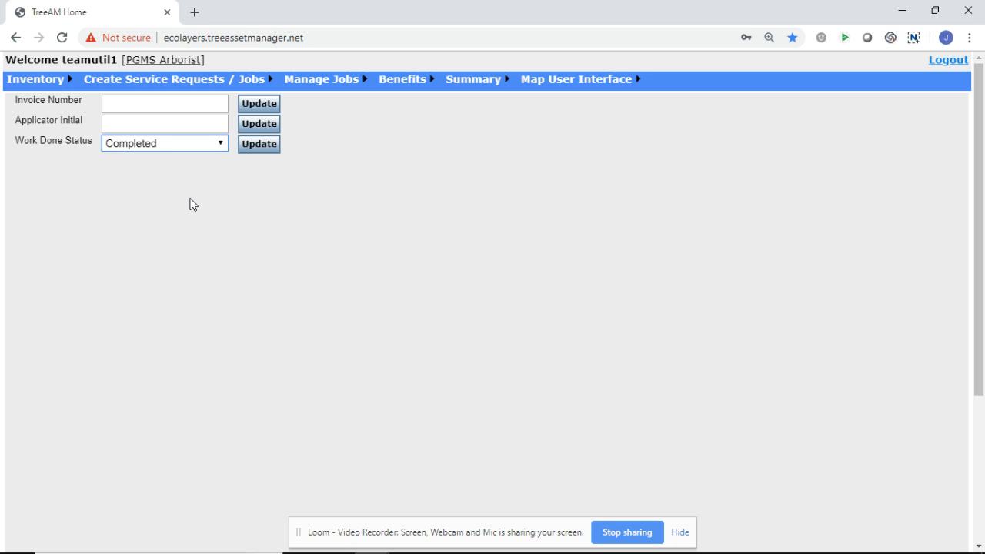
{"action": "left_click", "coordinate": [271, 152]}
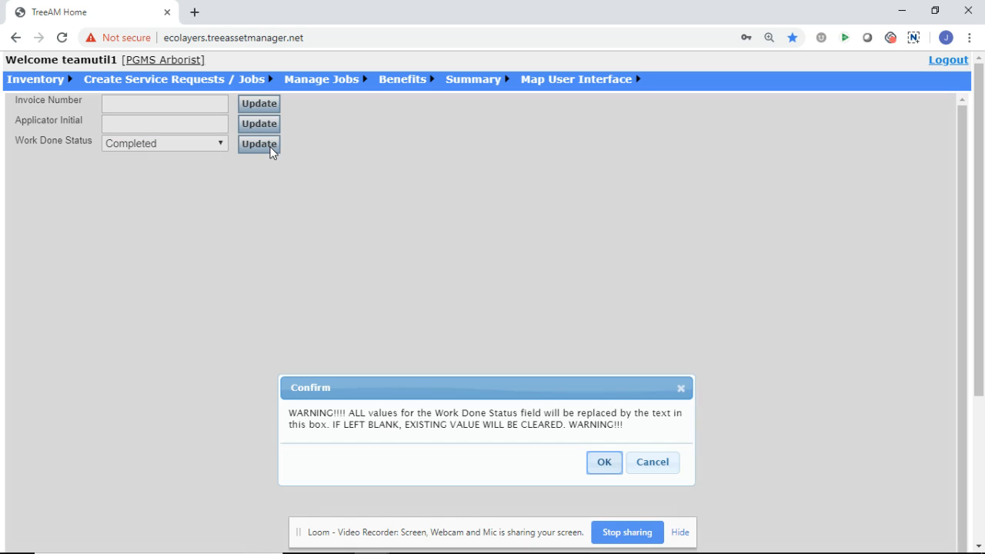
{"action": "left_click", "coordinate": [605, 463]}
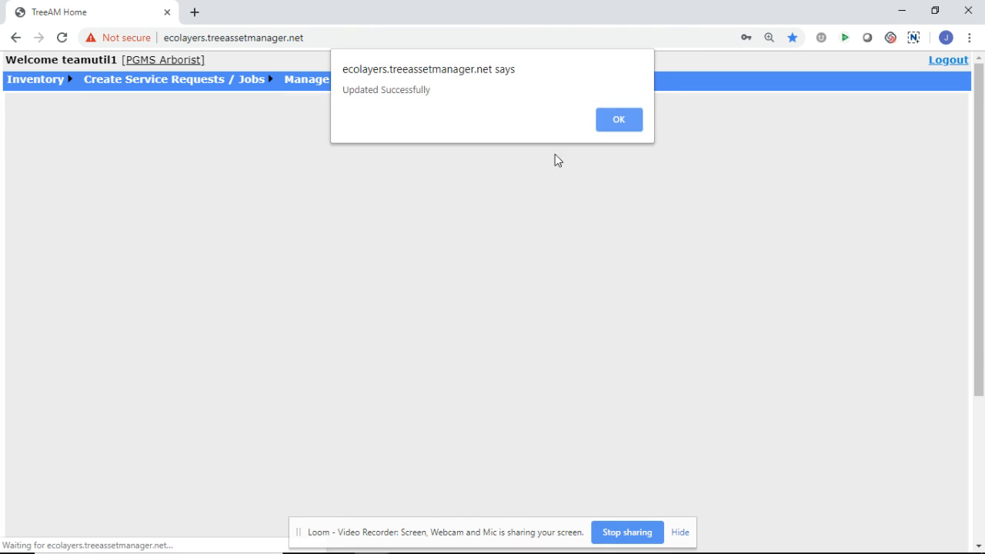
{"action": "left_click", "coordinate": [619, 123]}
Step: Return to the active tree list and review the Work Done Status column after the mass edit
{"action": "mouse_move", "coordinate": [65, 77]}
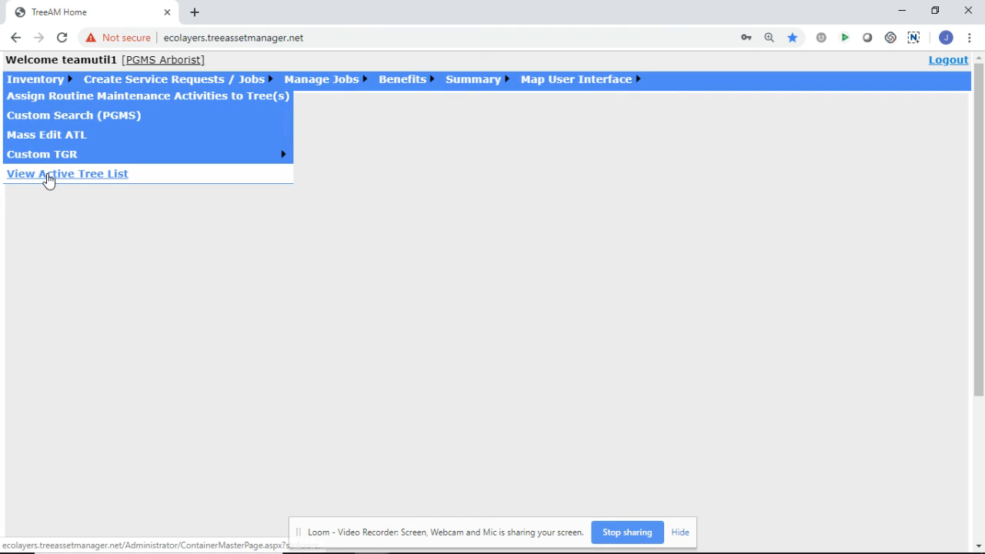
{"action": "left_click", "coordinate": [48, 176]}
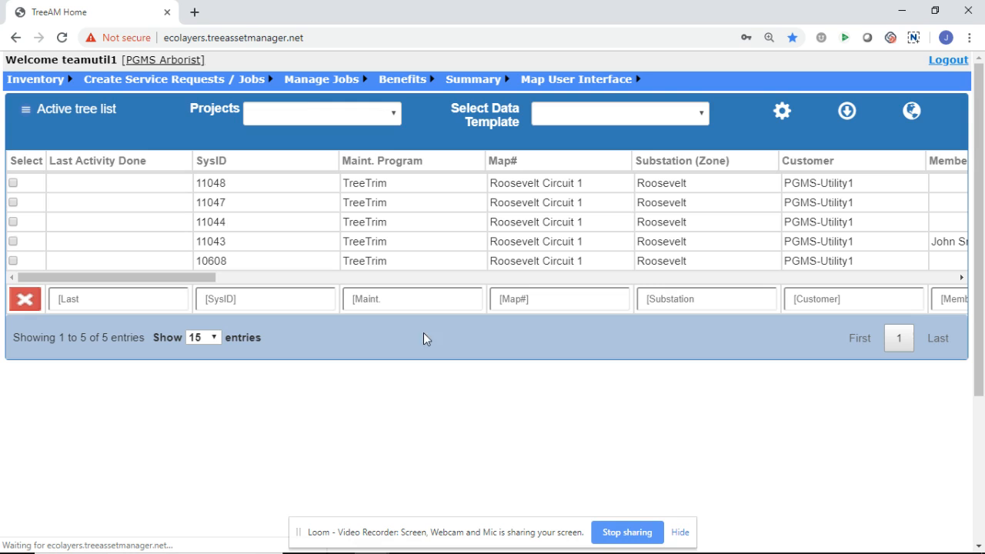
{"action": "left_click_drag", "start_coordinate": [198, 282], "coordinate": [669, 318]}
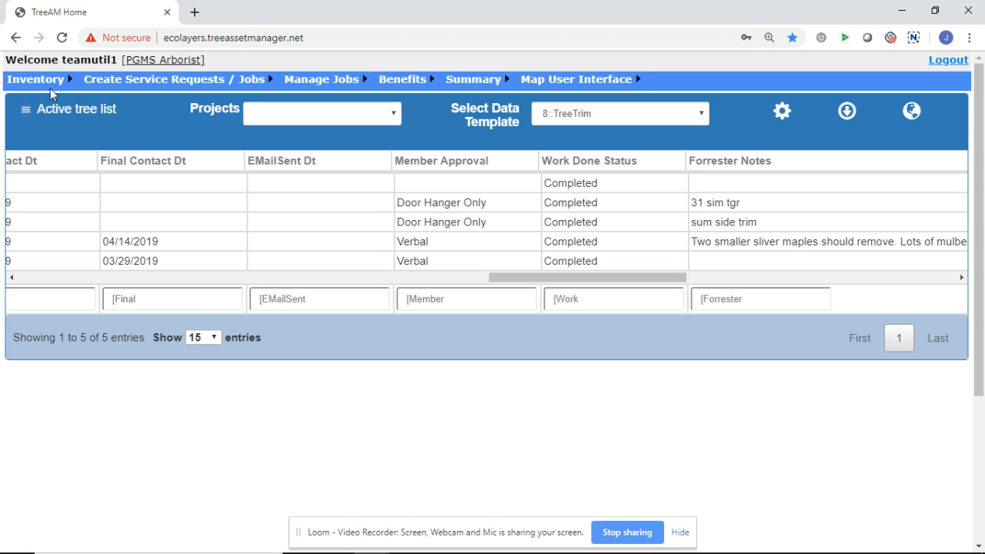
Step: Mass edit the ATL to set the Work Done Status of all its trees to Approved
{"action": "mouse_move", "coordinate": [51, 86]}
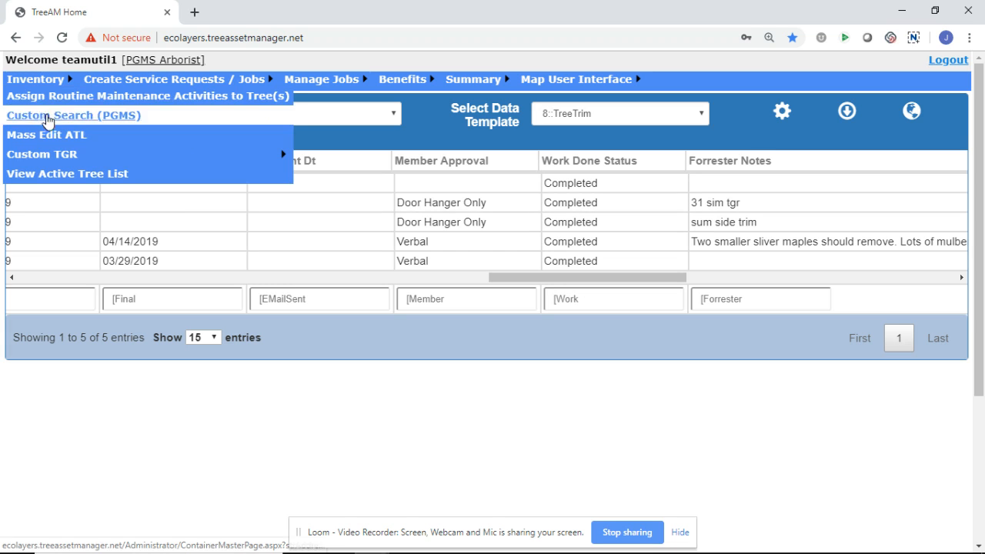
{"action": "left_click", "coordinate": [47, 135]}
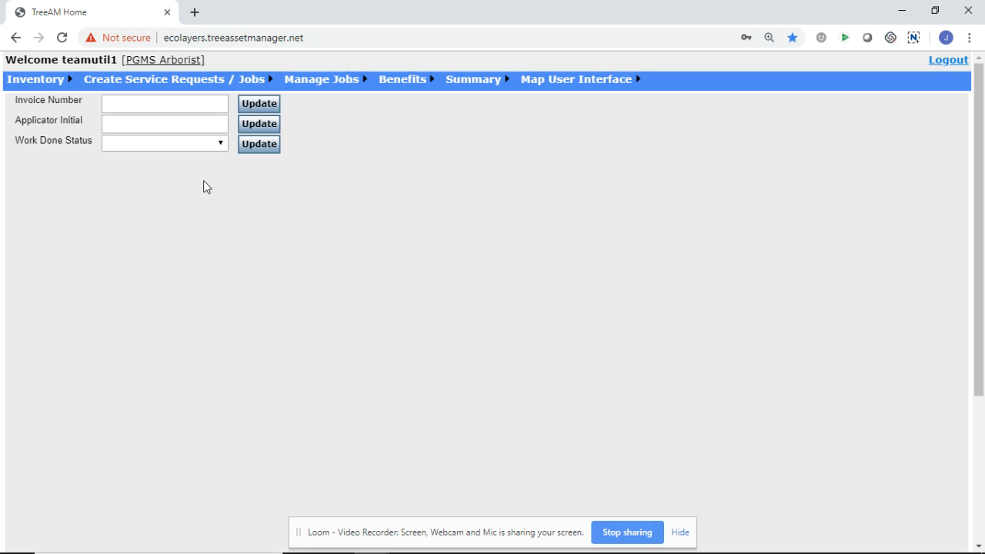
{"action": "left_click", "coordinate": [221, 146]}
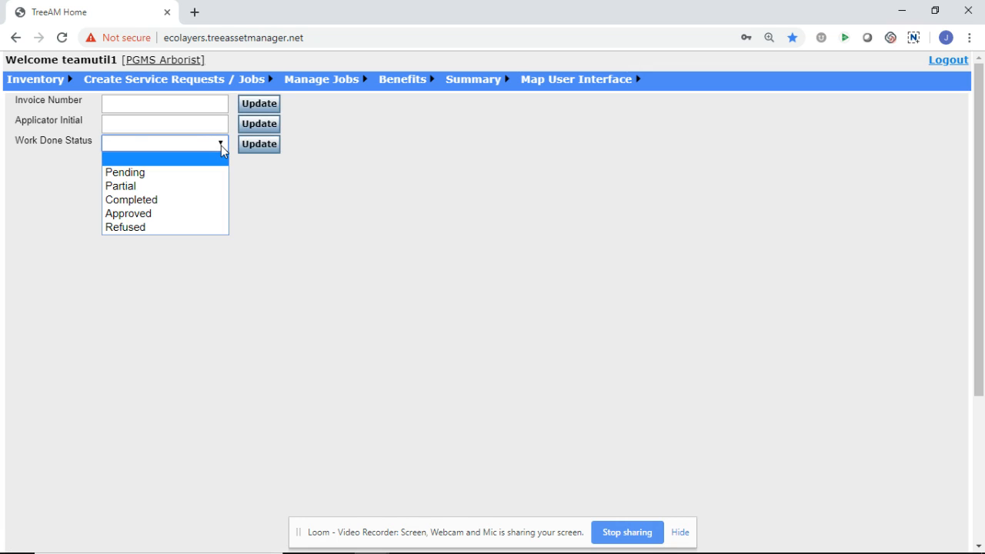
{"action": "left_click", "coordinate": [171, 216]}
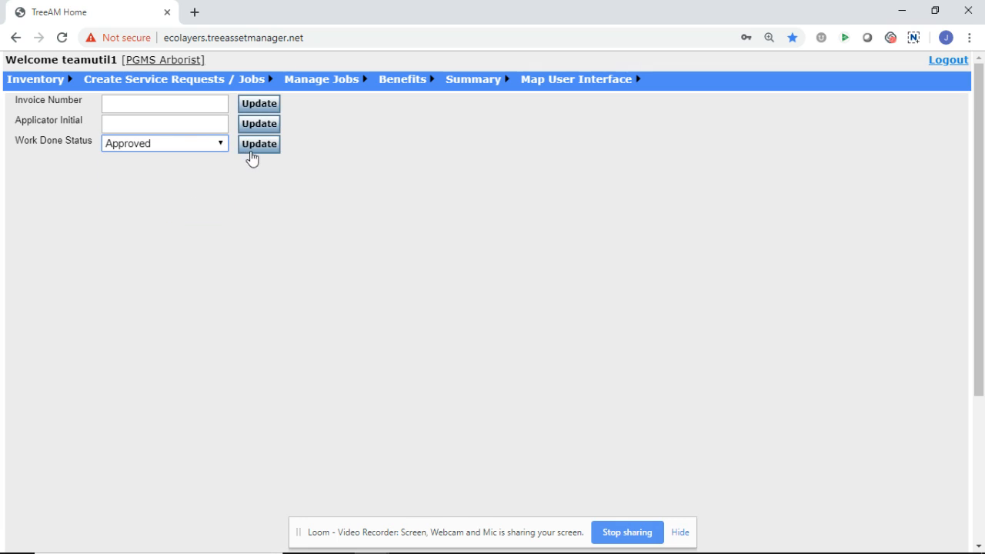
{"action": "left_click", "coordinate": [251, 150]}
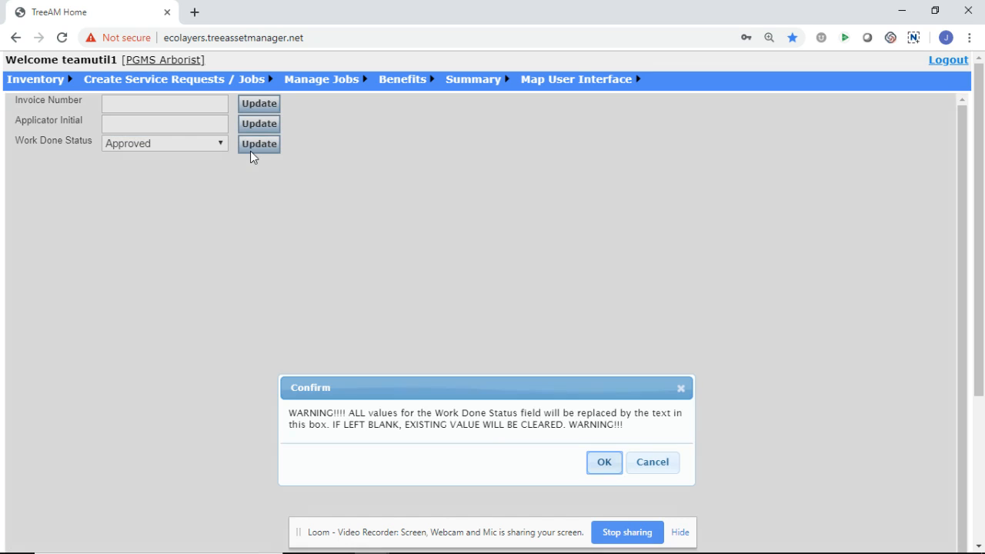
{"action": "left_click", "coordinate": [601, 465]}
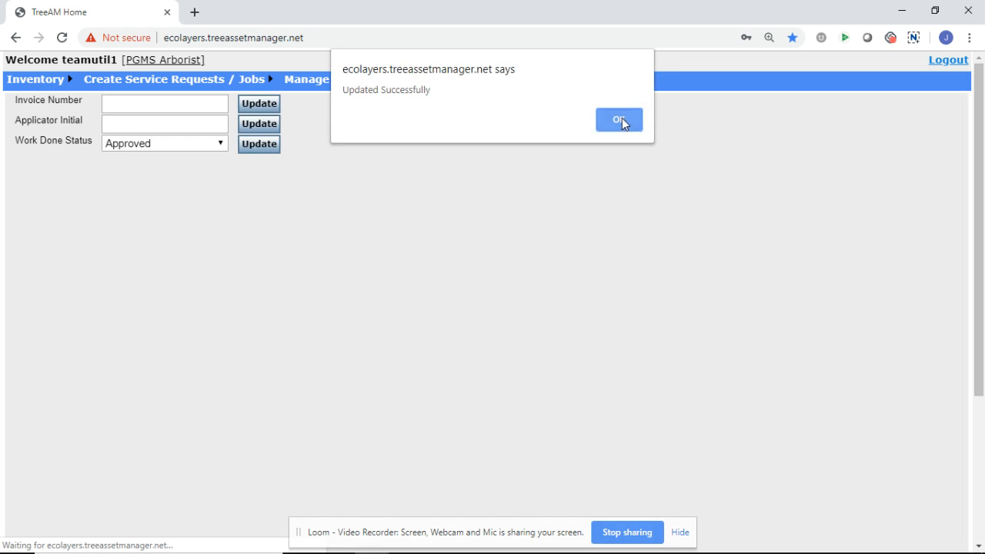
{"action": "left_click", "coordinate": [620, 119]}
Step: Go back to the active tree list and check the Work Done Status column for the Approved update
{"action": "mouse_move", "coordinate": [54, 87]}
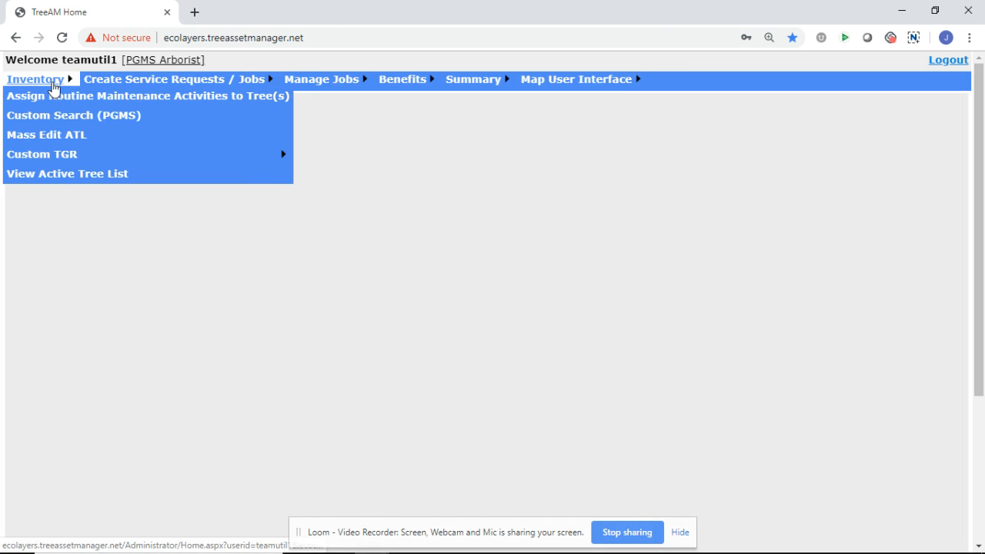
{"action": "left_click", "coordinate": [37, 178]}
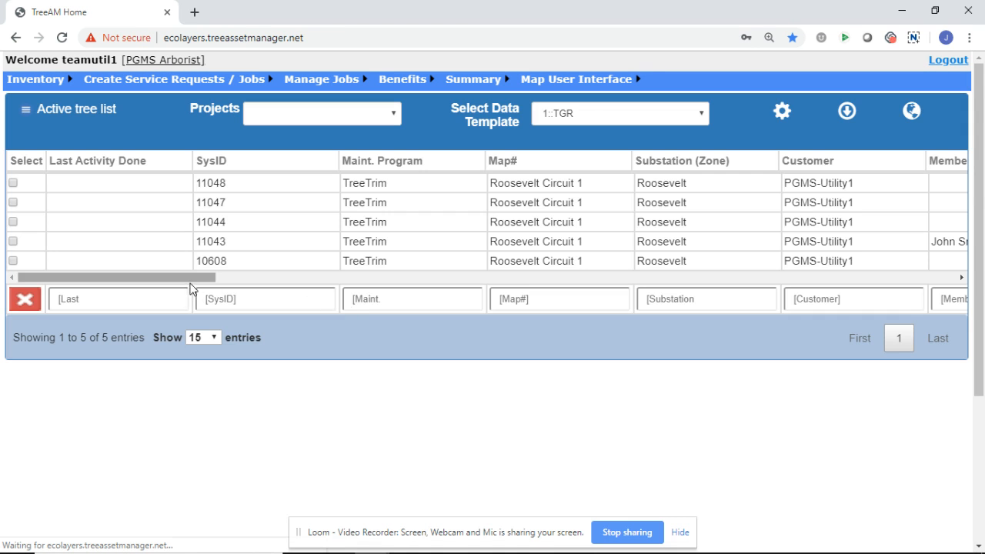
{"action": "left_click_drag", "start_coordinate": [192, 285], "coordinate": [666, 289]}
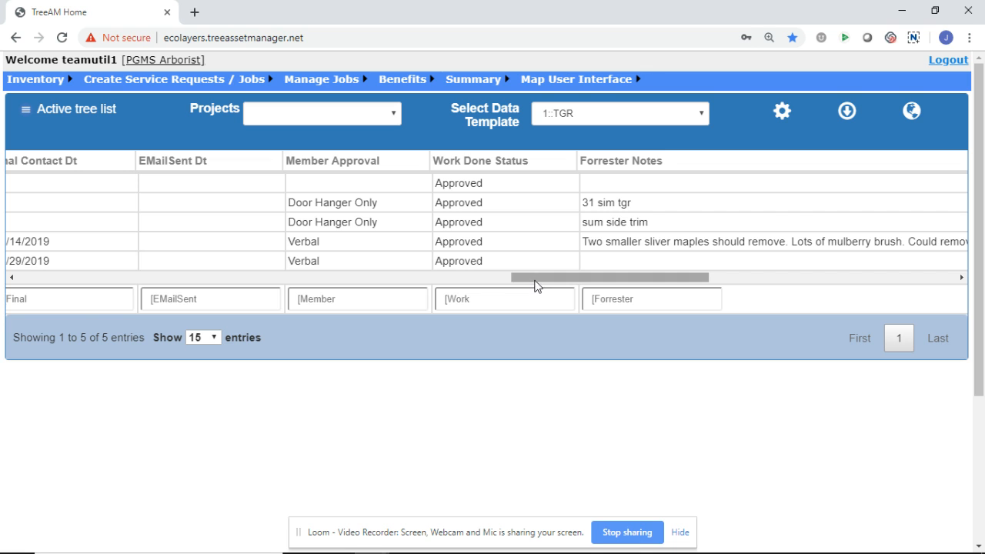
Step: Switch the active tree list from the current ATL back to the full tree inventory
{"action": "left_click_drag", "start_coordinate": [535, 281], "coordinate": [8, 271]}
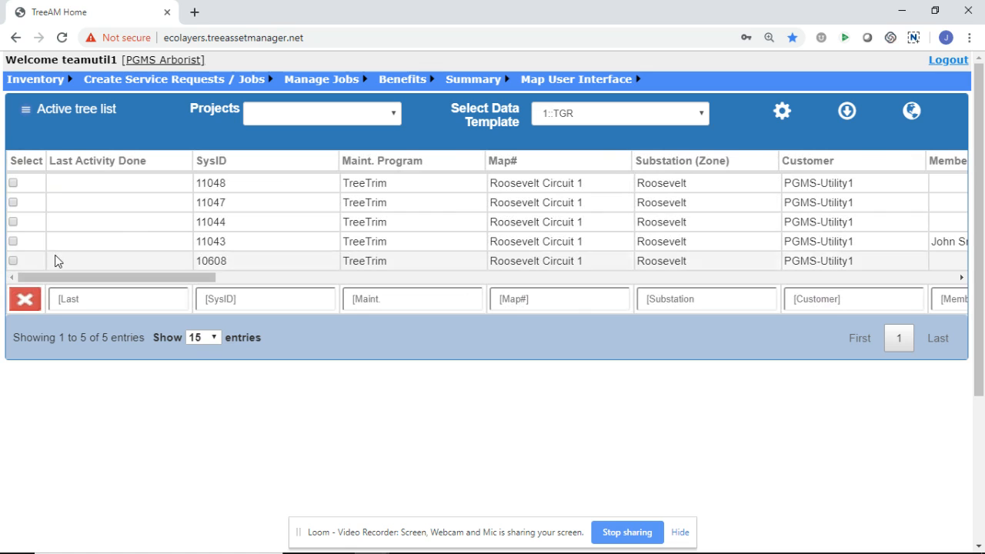
{"action": "left_click", "coordinate": [26, 110]}
{"action": "left_click", "coordinate": [68, 501]}
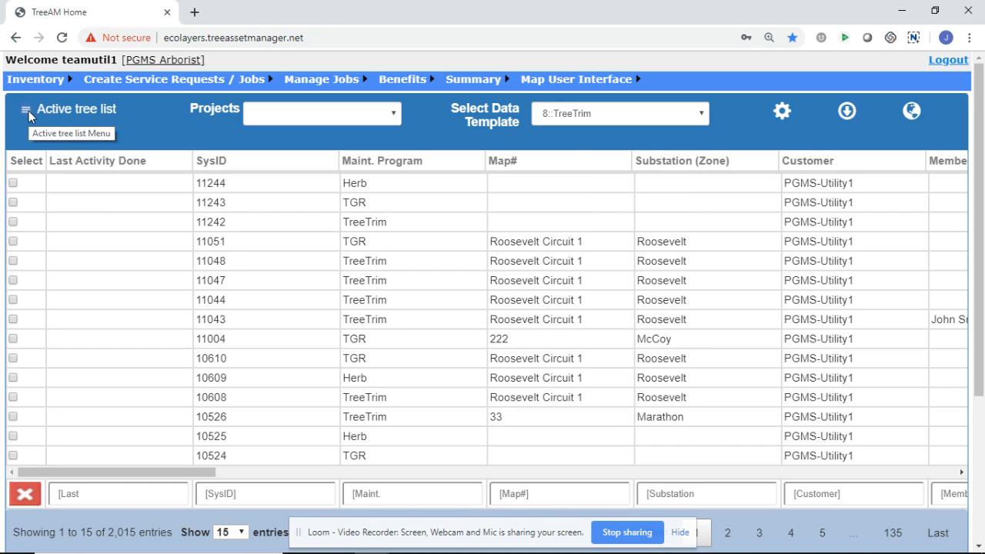
{"action": "left_click", "coordinate": [26, 110]}
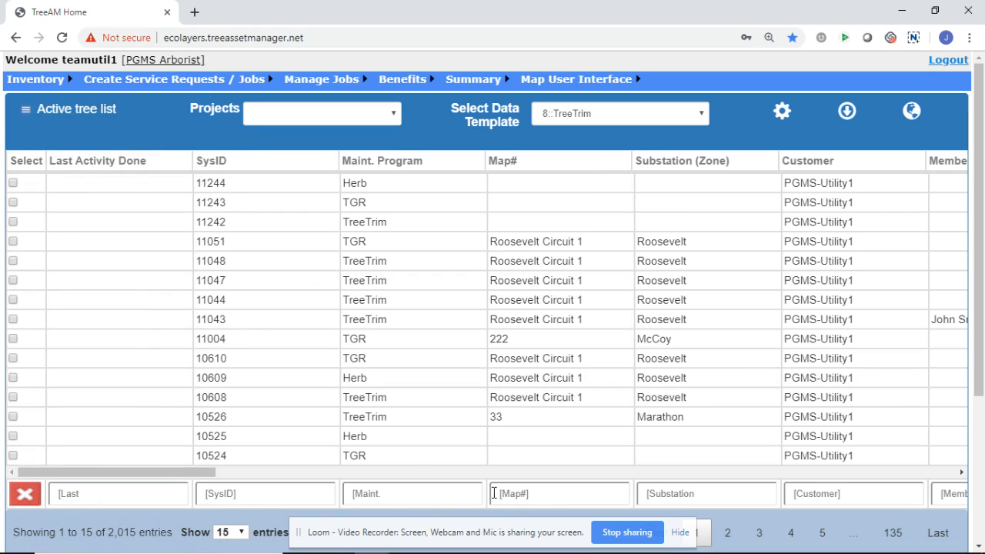
Step: Filter the active tree list by Maint. Program "tgr" and Map# "roose"
{"action": "left_click", "coordinate": [425, 493]}
{"action": "type", "text": "tgr"}
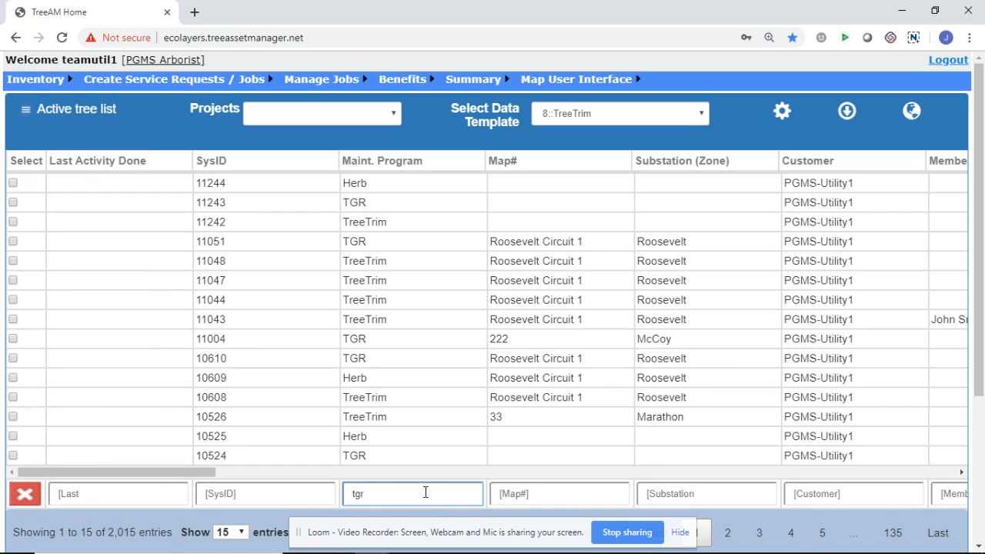
{"action": "key", "text": "Return"}
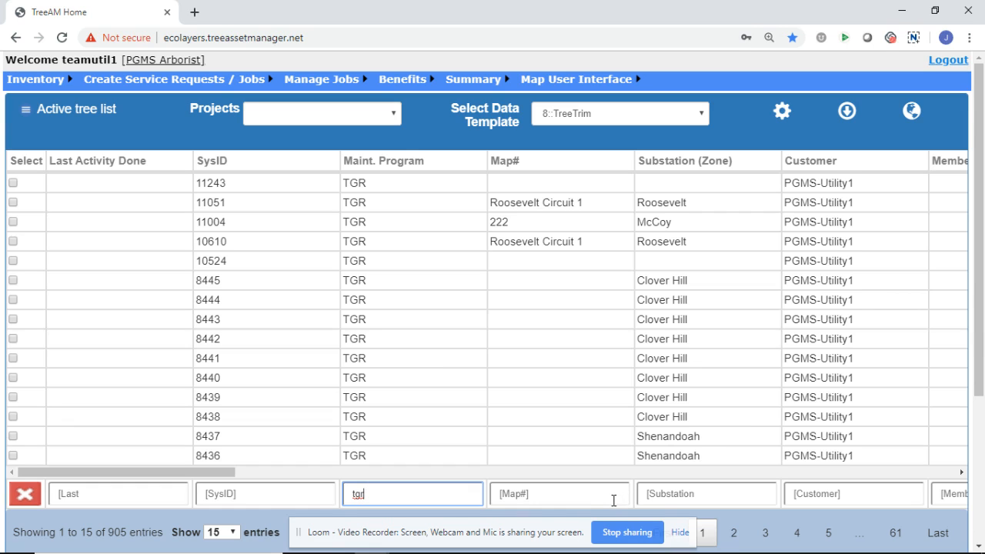
{"action": "left_click", "coordinate": [614, 500]}
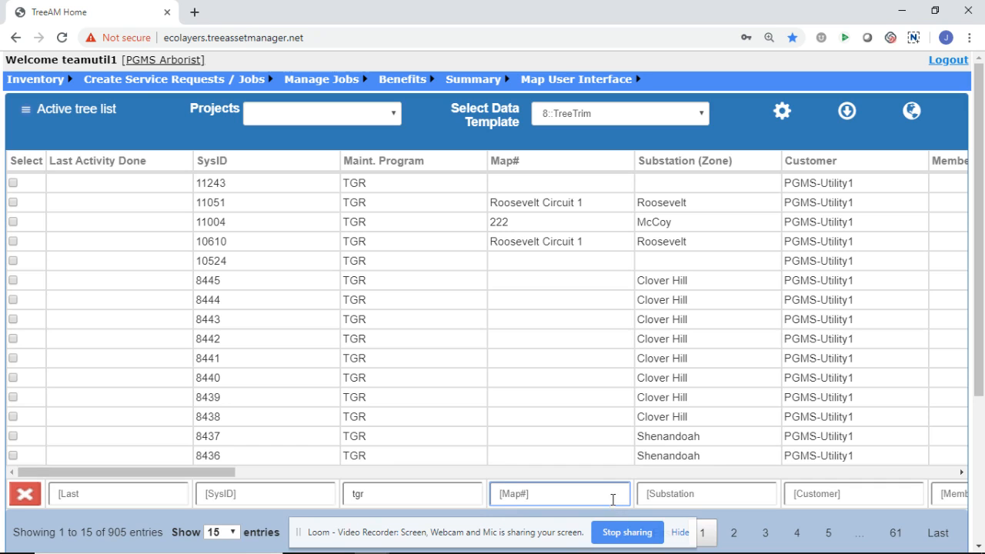
{"action": "type", "text": "roose"}
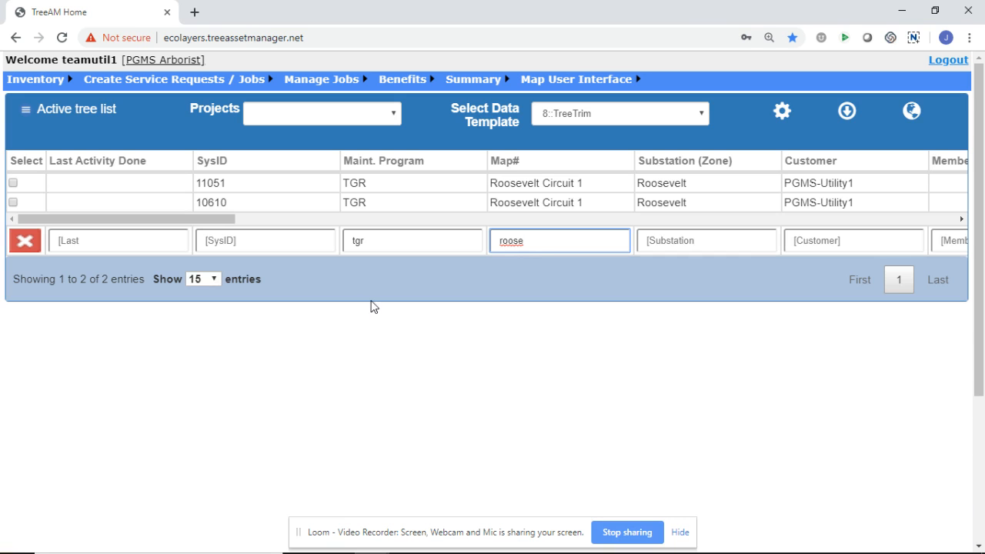
Step: Convert the filtered Roosevelt TGR trees to an ATL and confirm its creation
{"action": "left_click_drag", "start_coordinate": [208, 219], "coordinate": [380, 215]}
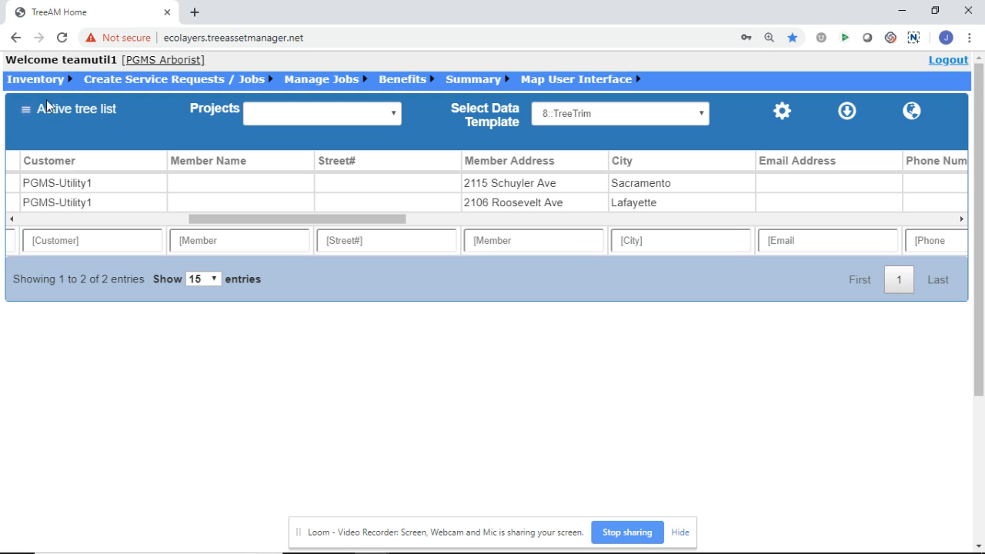
{"action": "left_click", "coordinate": [26, 110]}
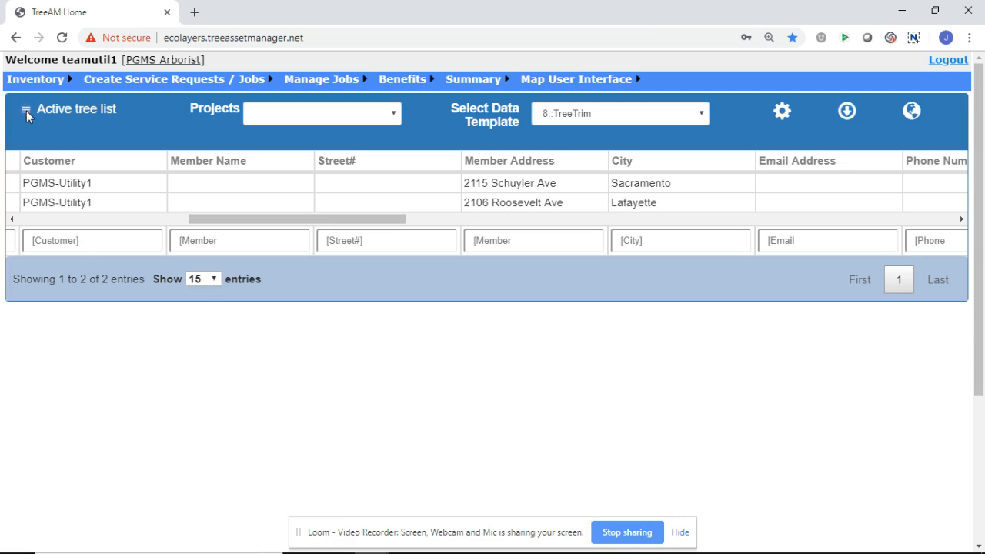
{"action": "left_click", "coordinate": [26, 111]}
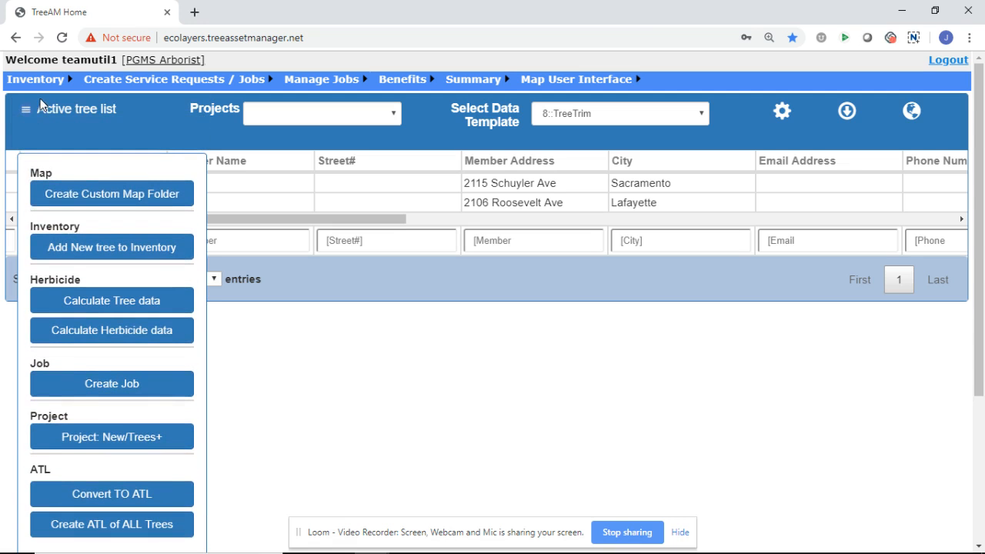
{"action": "left_click", "coordinate": [87, 495]}
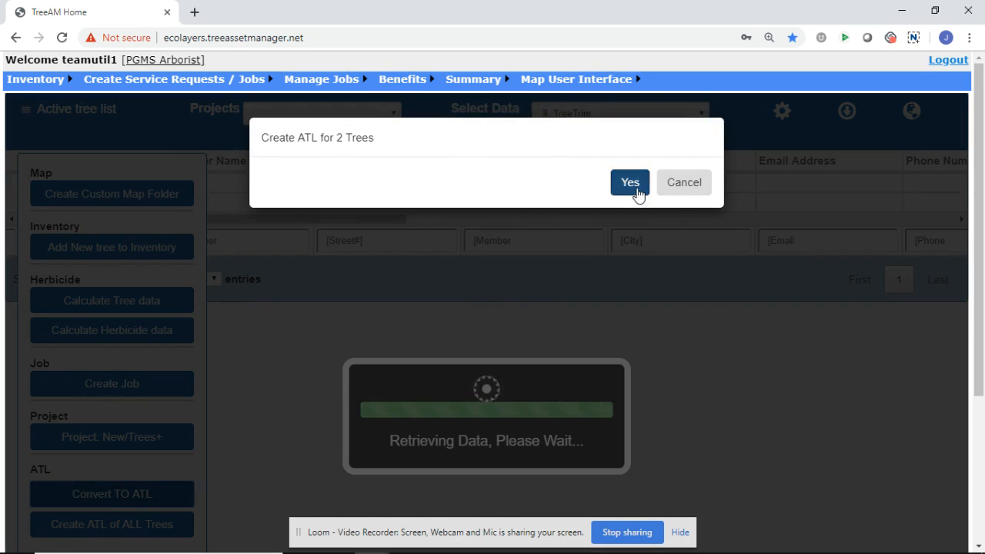
{"action": "left_click", "coordinate": [632, 176]}
{"action": "left_click", "coordinate": [621, 117]}
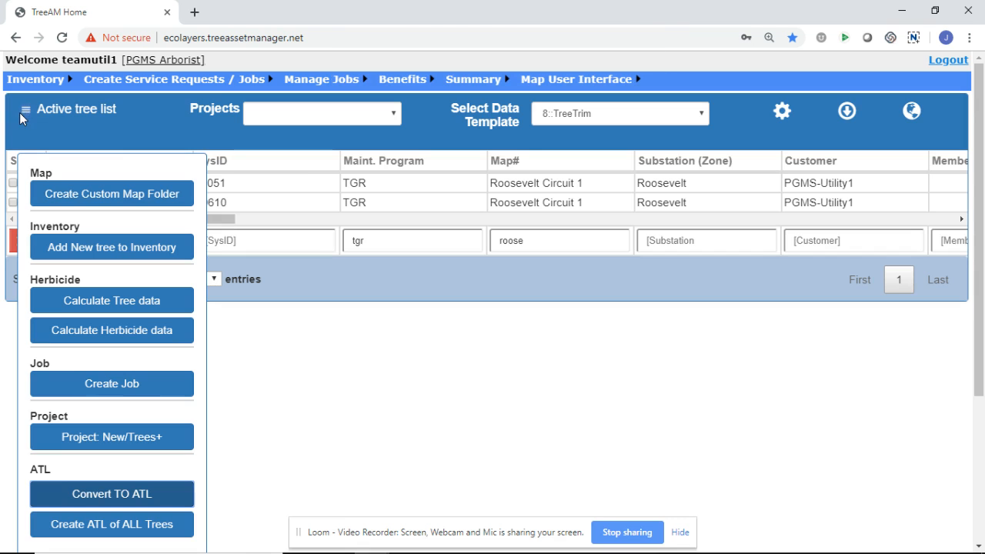
{"action": "left_click", "coordinate": [25, 111]}
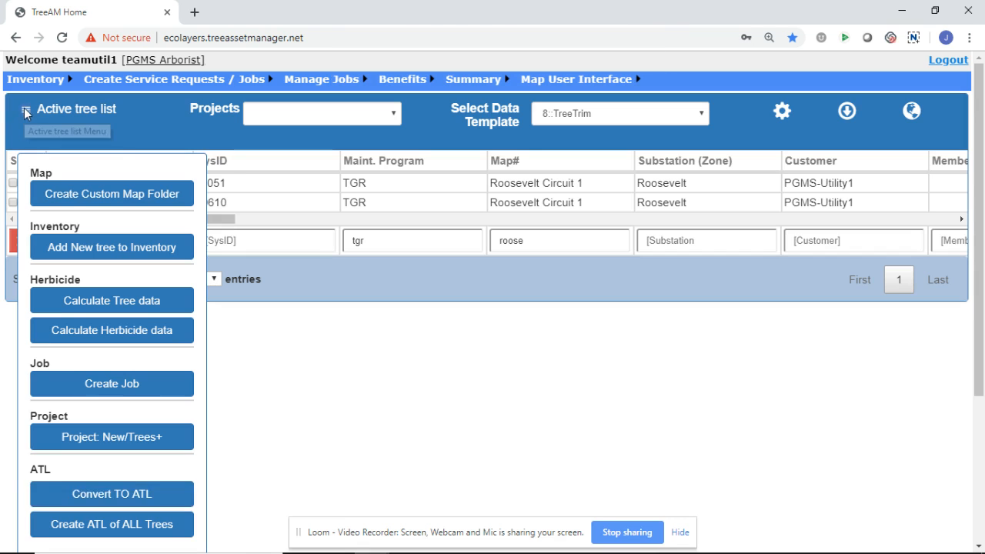
Step: Mass edit the ATL to set the Invoice Number to 5578 and the Applicator Initial to JEM for all its trees
{"action": "mouse_move", "coordinate": [23, 86]}
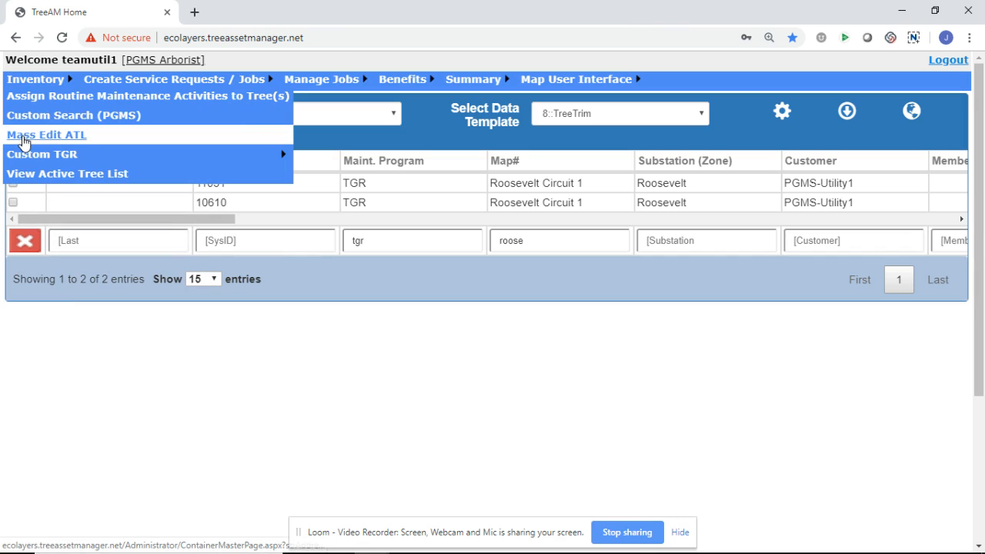
{"action": "left_click", "coordinate": [23, 136]}
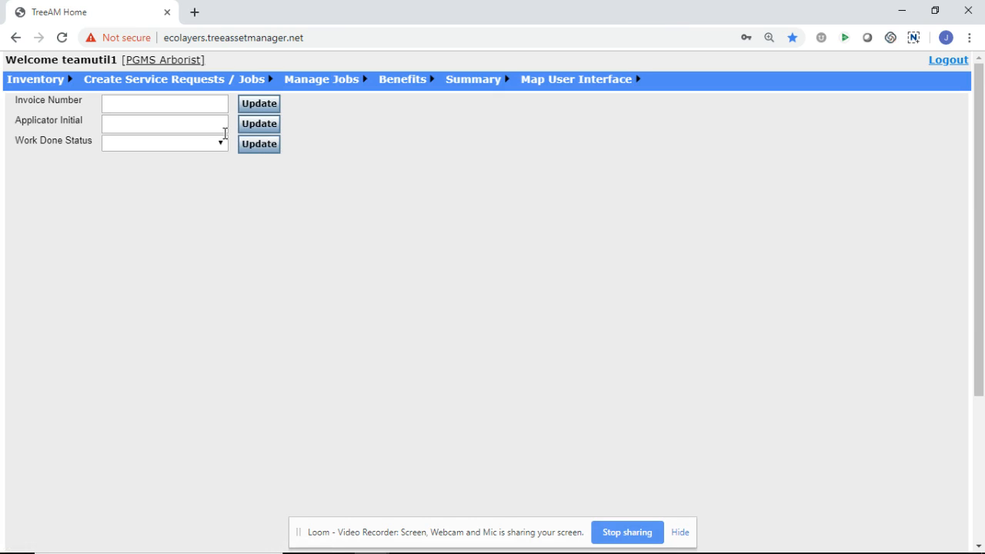
{"action": "left_click", "coordinate": [213, 104]}
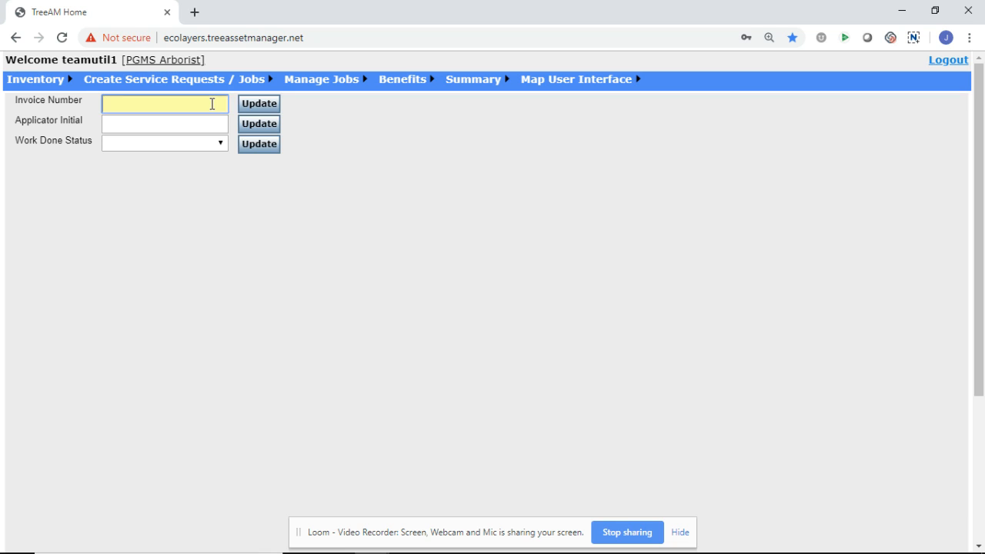
{"action": "type", "text": "5578"}
{"action": "left_click", "coordinate": [209, 124]}
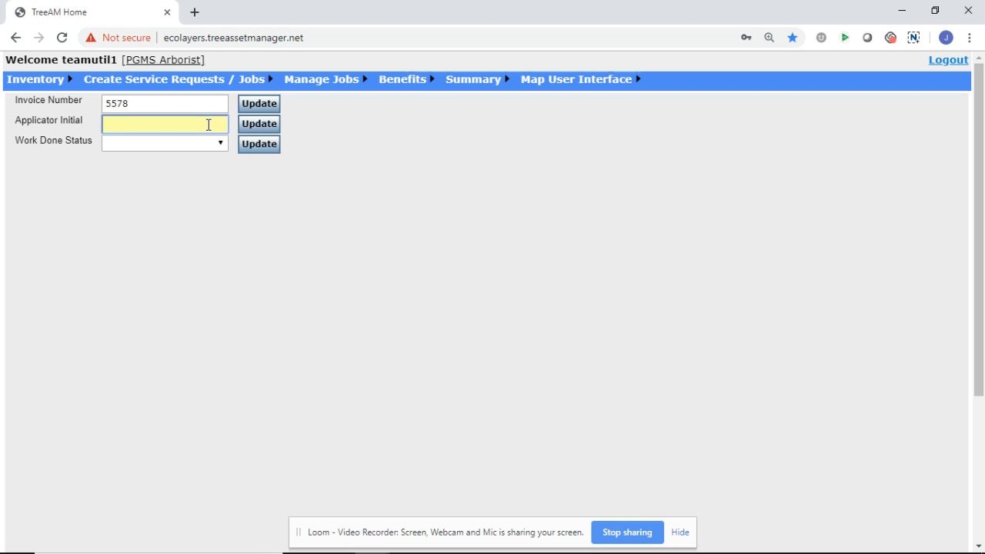
{"action": "type", "text": "JEM"}
{"action": "left_click", "coordinate": [259, 127]}
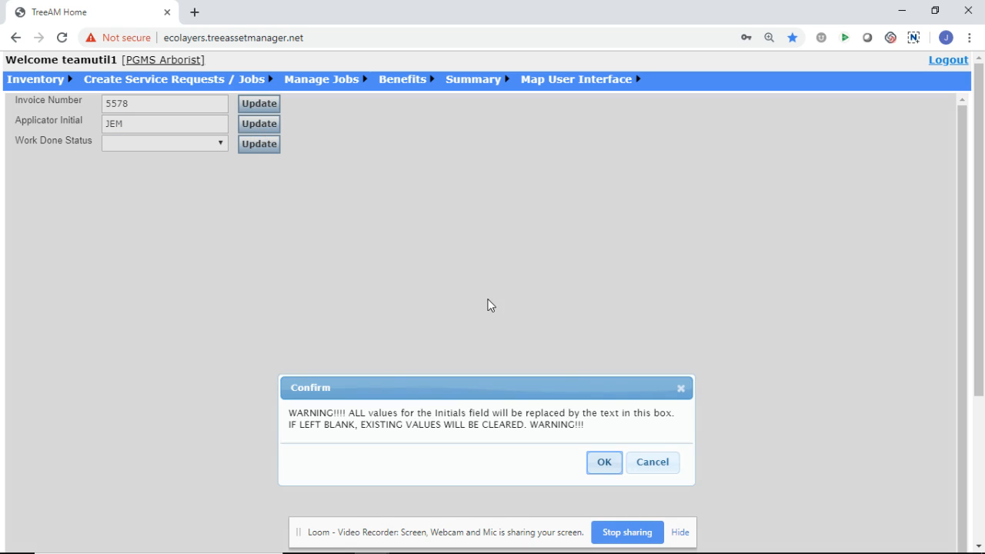
{"action": "left_click", "coordinate": [604, 466]}
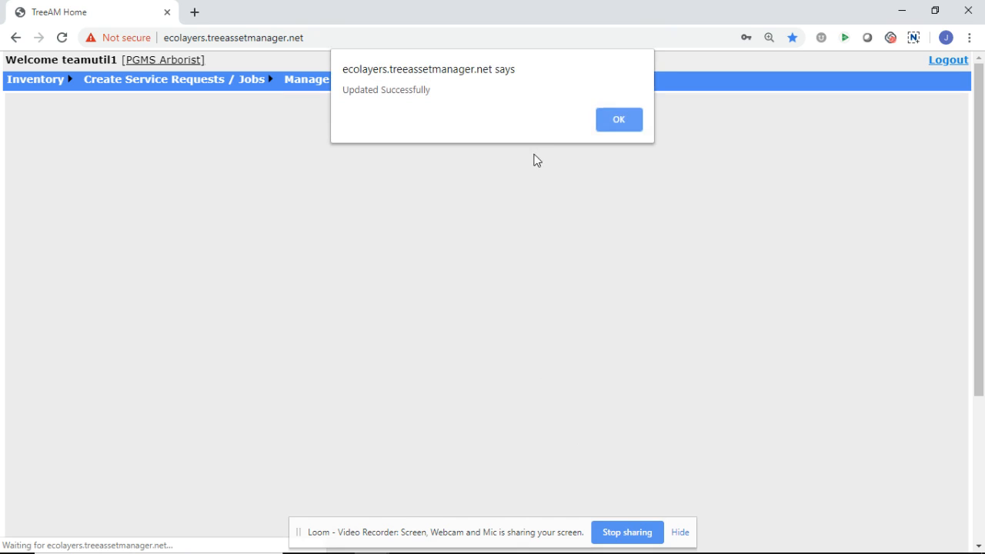
{"action": "left_click", "coordinate": [620, 121]}
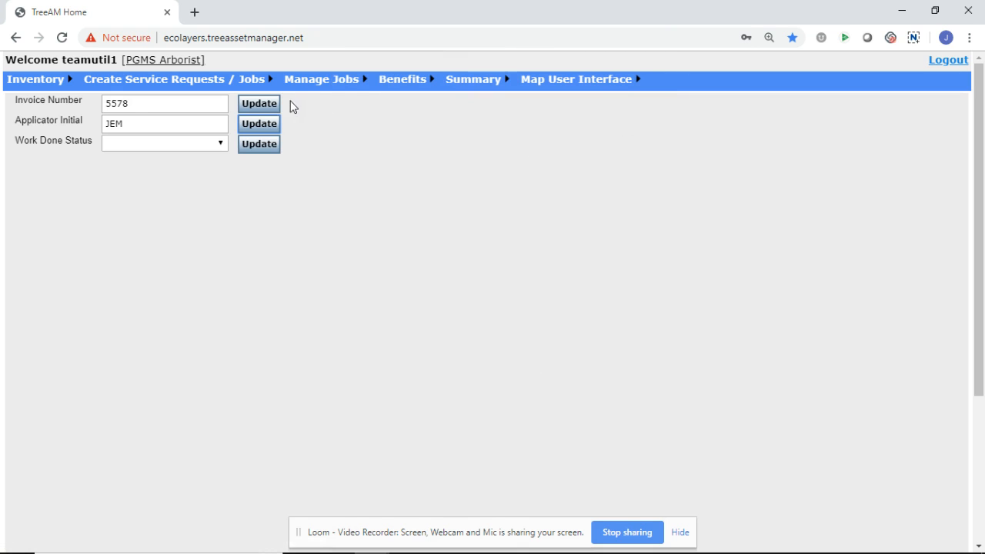
{"action": "left_click", "coordinate": [269, 107]}
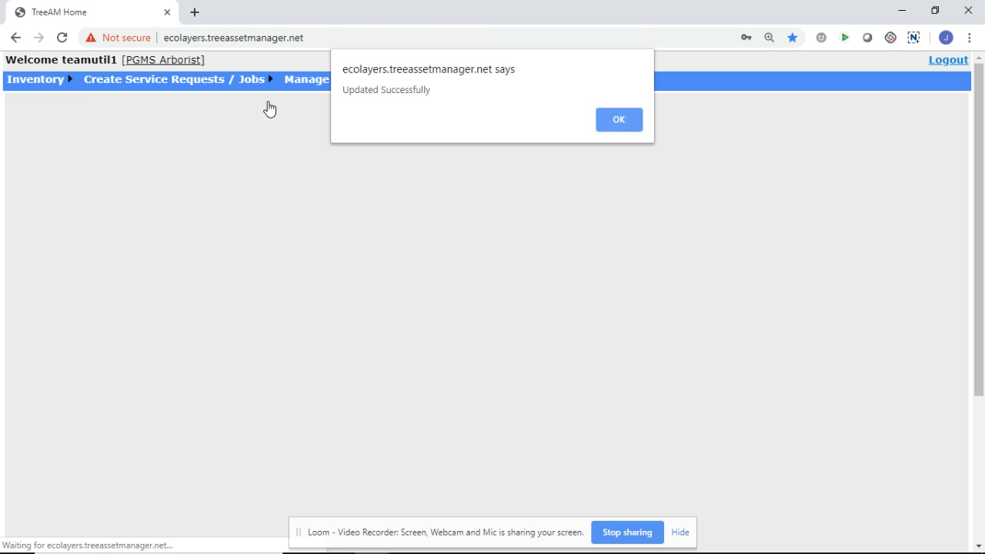
{"action": "left_click", "coordinate": [632, 123]}
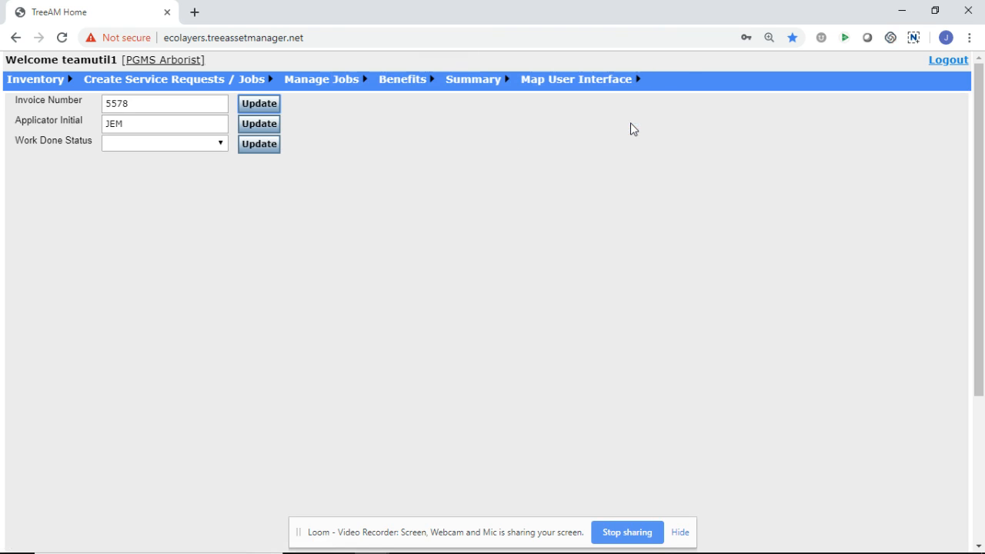
Step: Reopen the active tree list and review the Applicator Initials and Invoice# columns of the TGR trees
{"action": "mouse_move", "coordinate": [30, 84]}
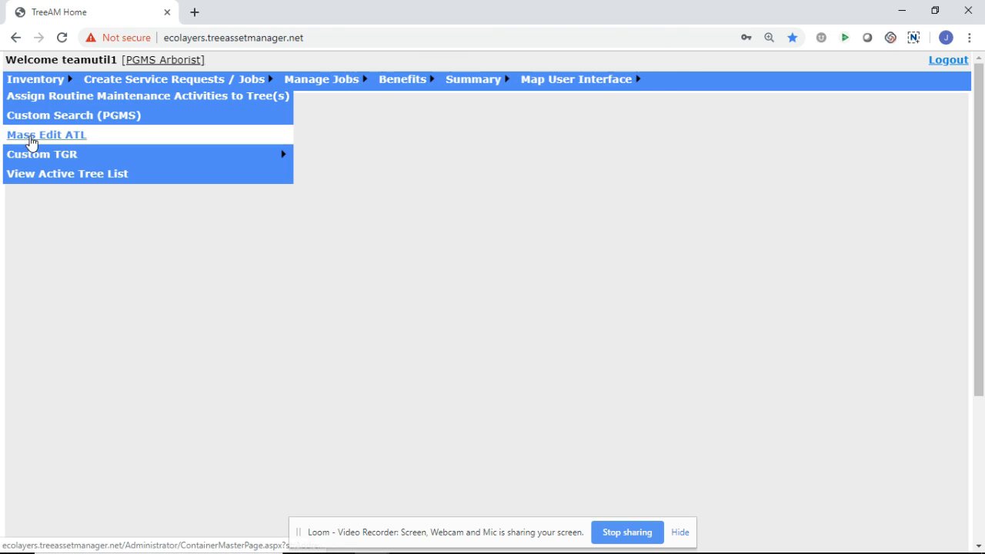
{"action": "left_click", "coordinate": [31, 179]}
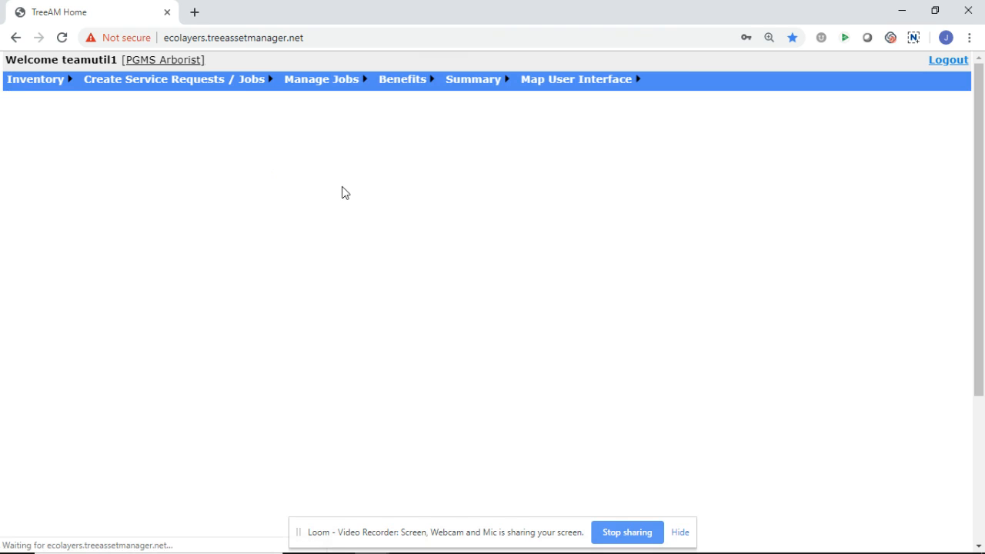
{"action": "left_click_drag", "start_coordinate": [433, 225], "coordinate": [460, 225]}
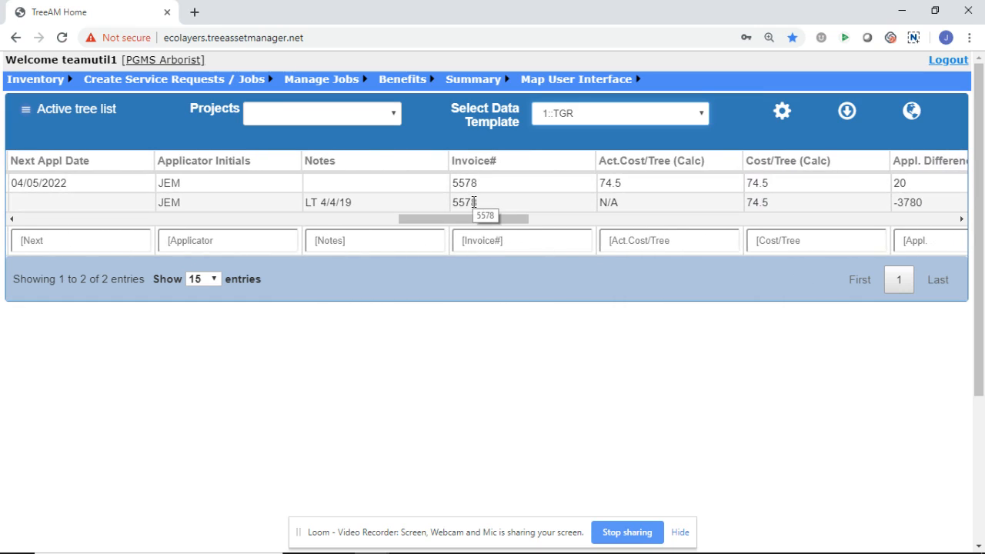